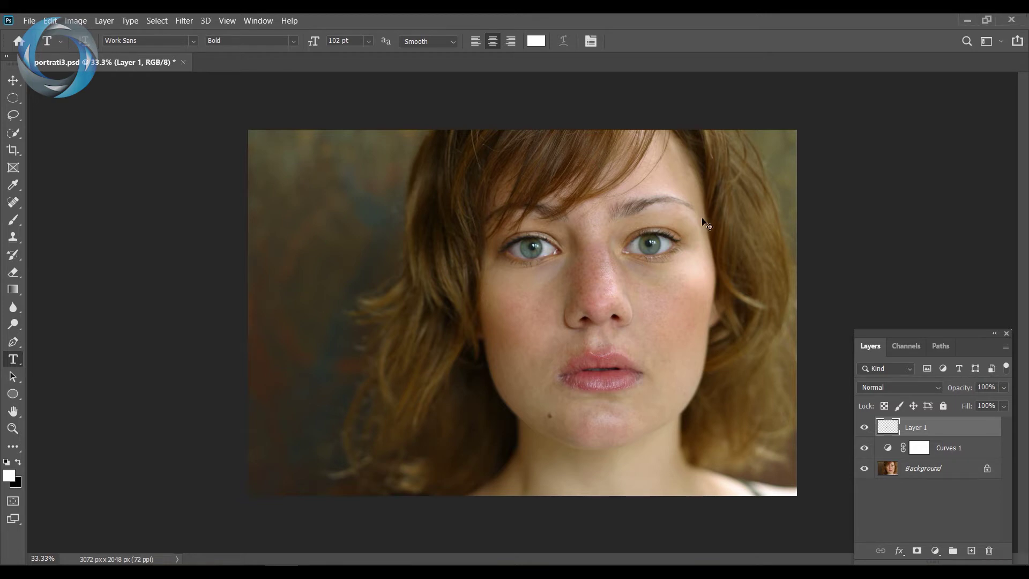
Zoom in and out on the portrait, then use View > Fit on Screen to show the whole image.
key("ctrl+plus")
key("ctrl+plus")
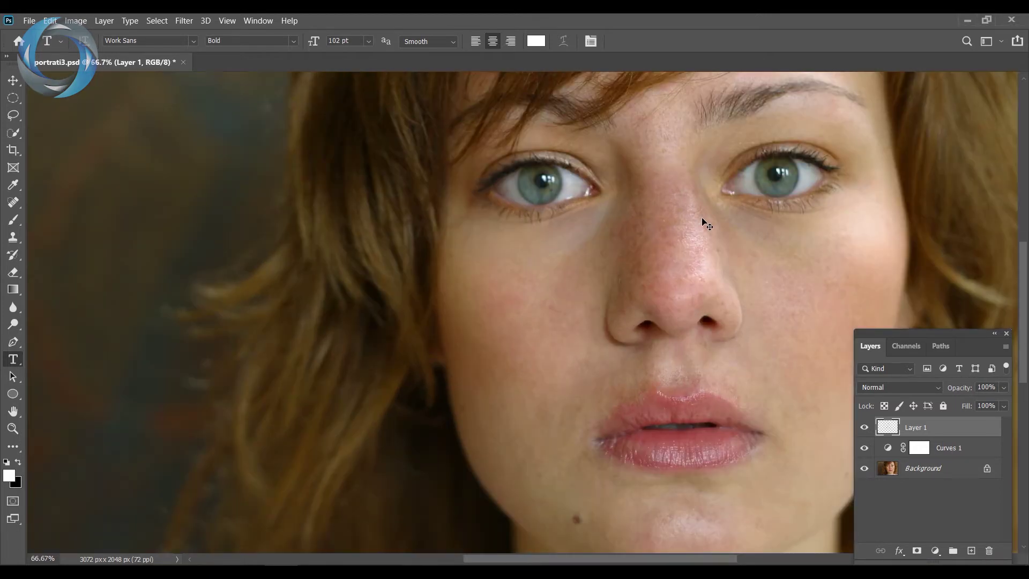
key("ctrl+minus")
key("ctrl+minus")
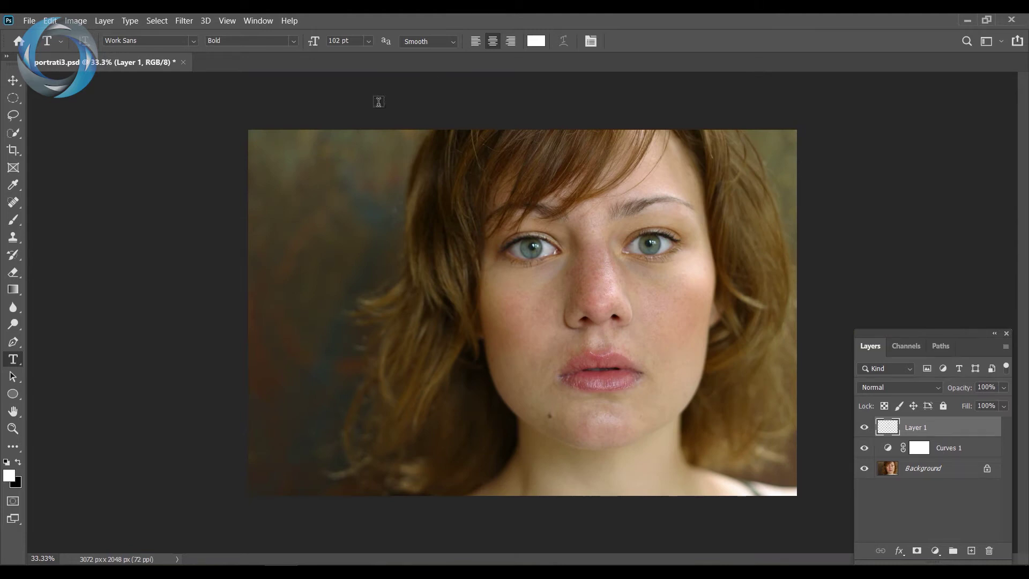
left_click(228, 23)
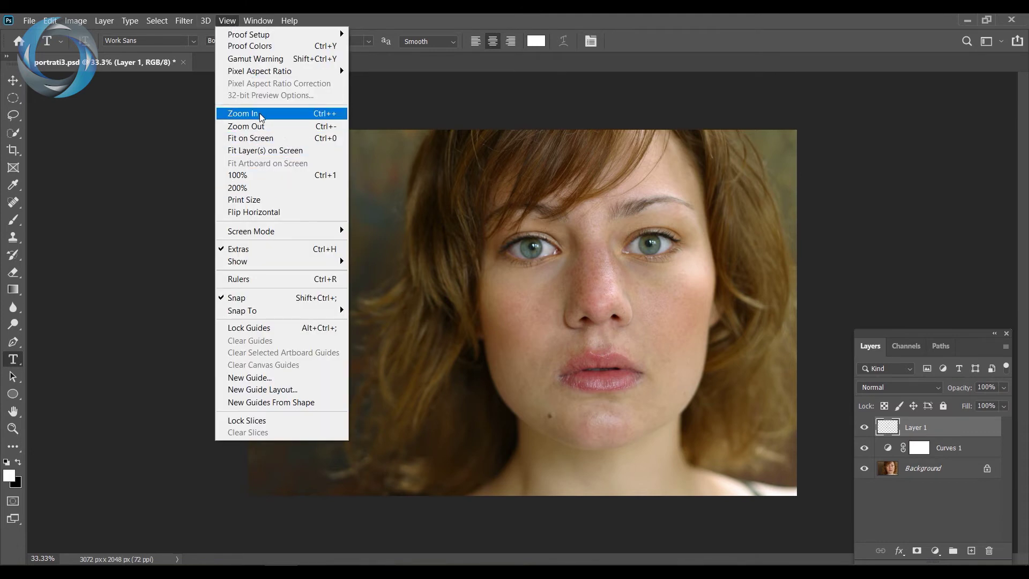
left_click(325, 139)
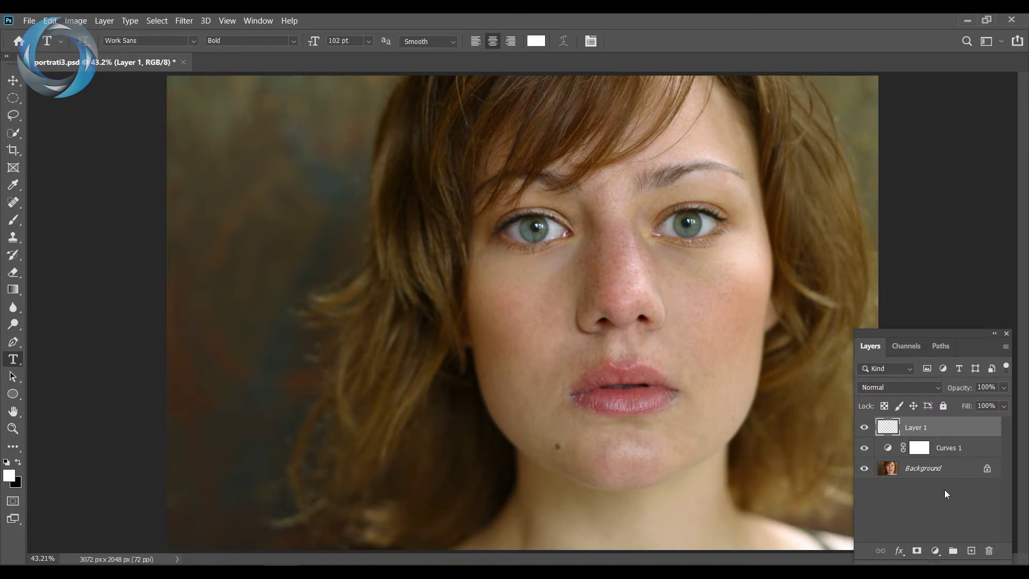
Create a new empty Layer 2 and stamp all visible layers into it with Ctrl+Alt+Shift+E.
left_click(972, 552)
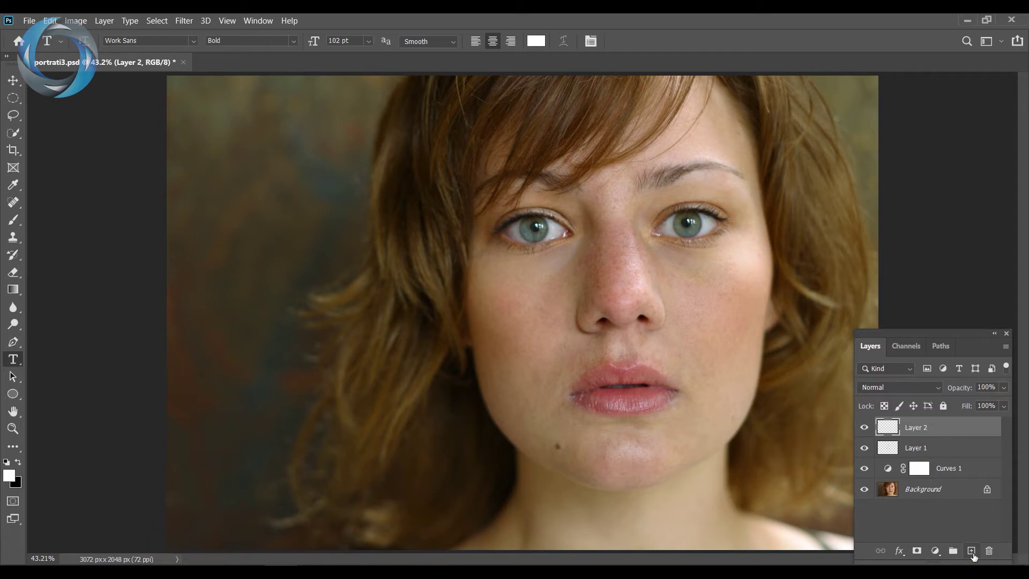
left_click(971, 552, "alt")
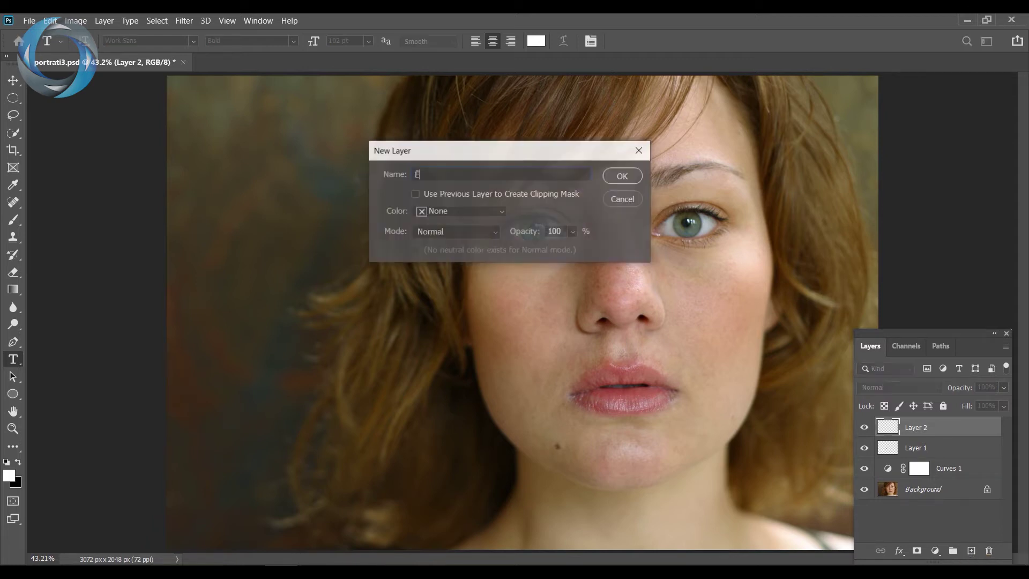
type("E")
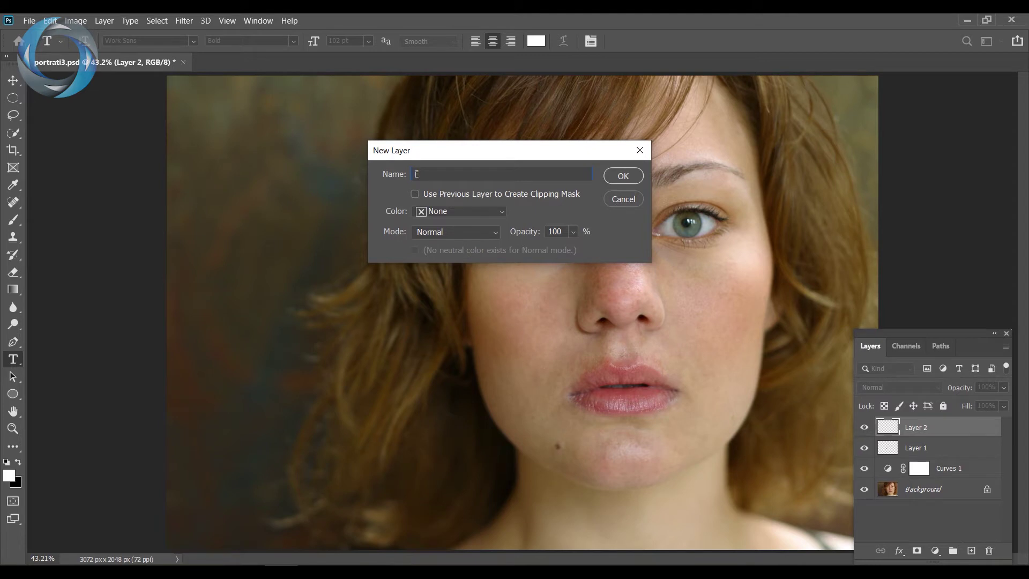
left_click(625, 198)
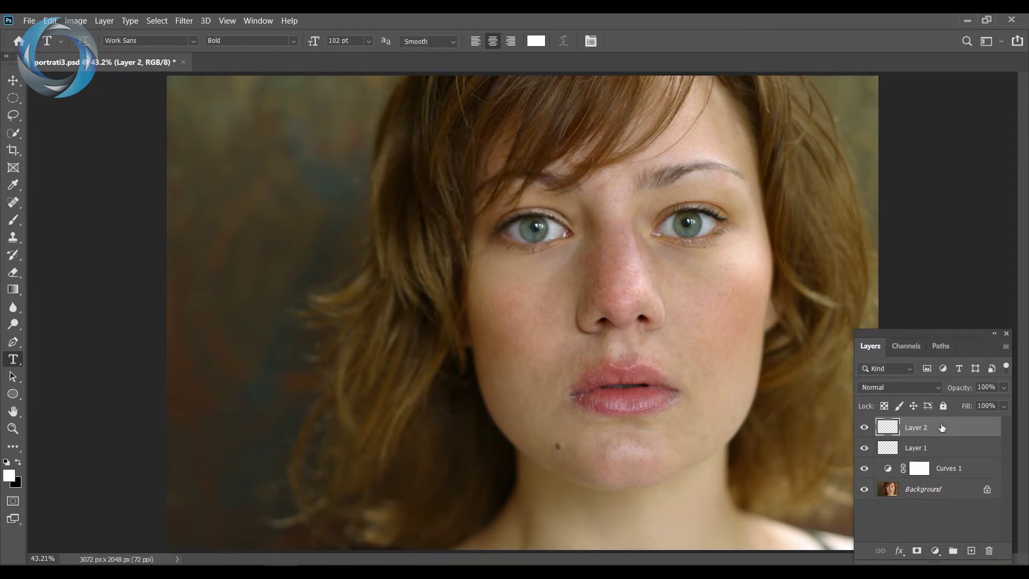
left_click_drag(942, 428, 989, 550)
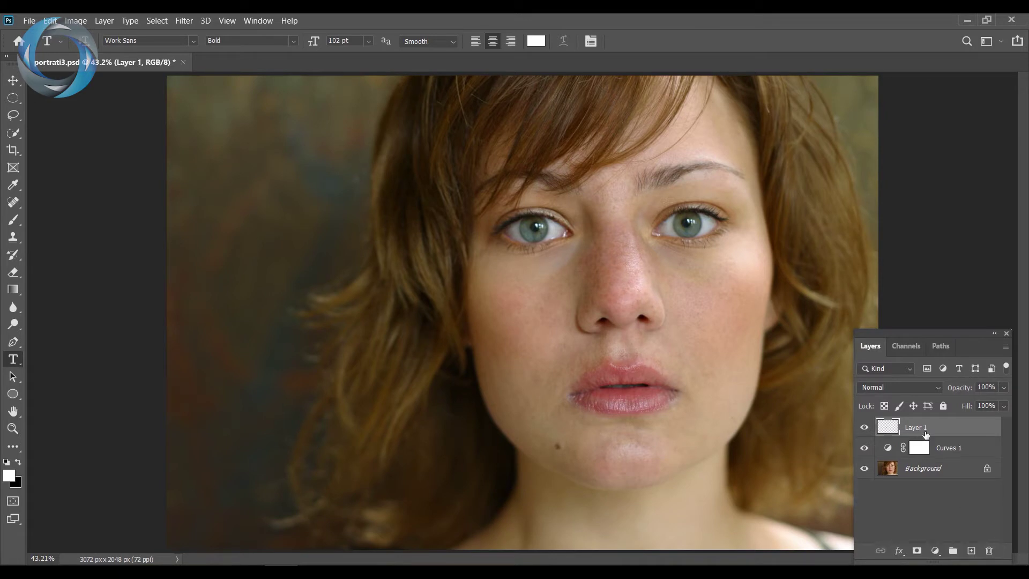
left_click(971, 551)
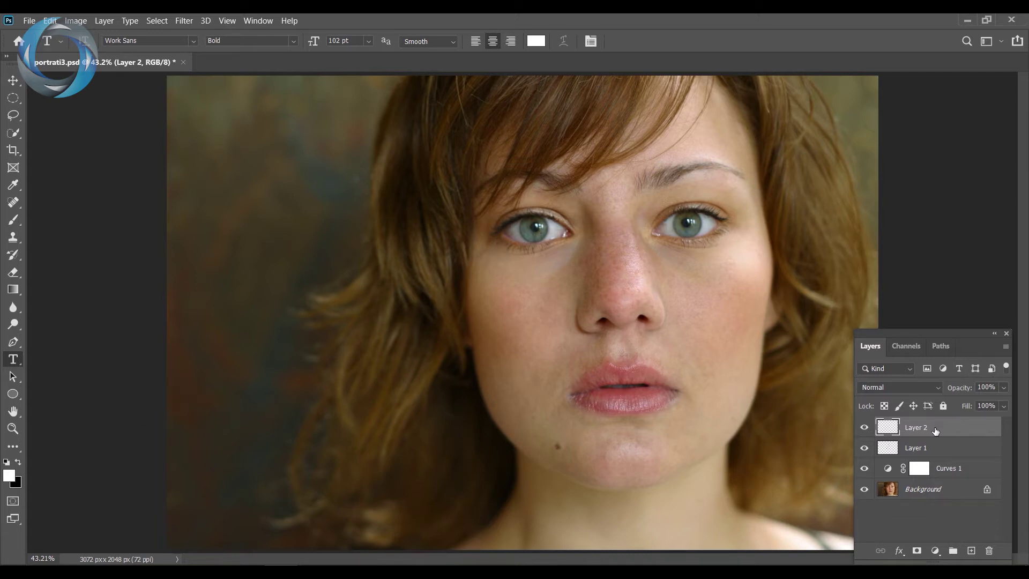
key("ctrl+alt+shift+e")
Group Curves 1 and Layer 1, naming the group 'color correction and skin cleanup'.
left_click(959, 472)
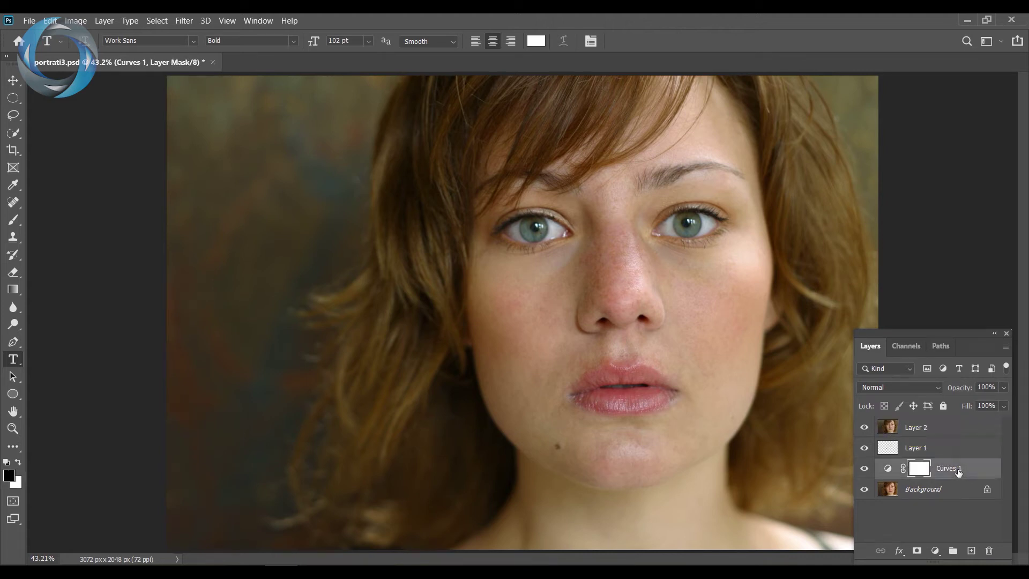
left_click(960, 450, "shift")
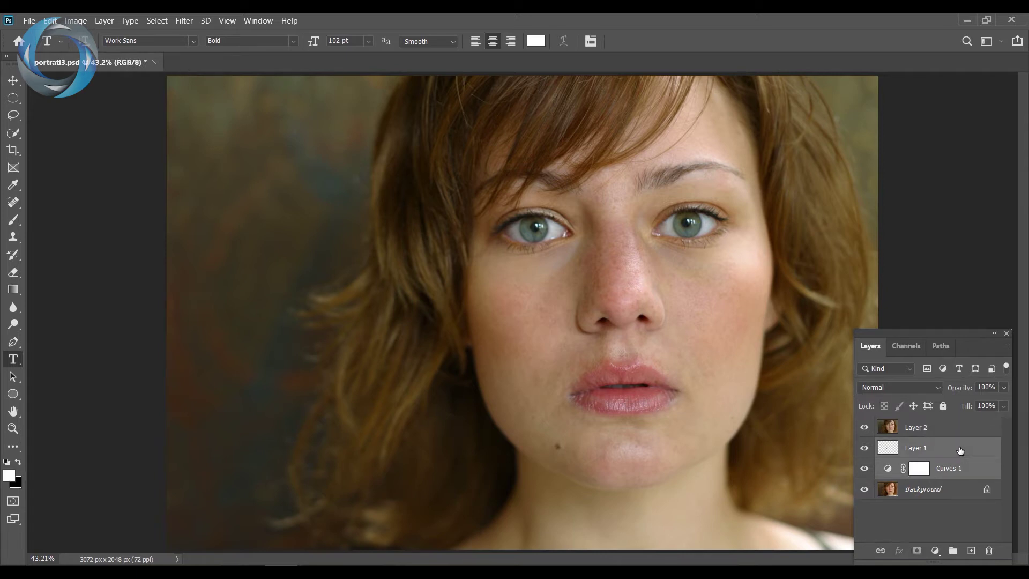
left_click(953, 551)
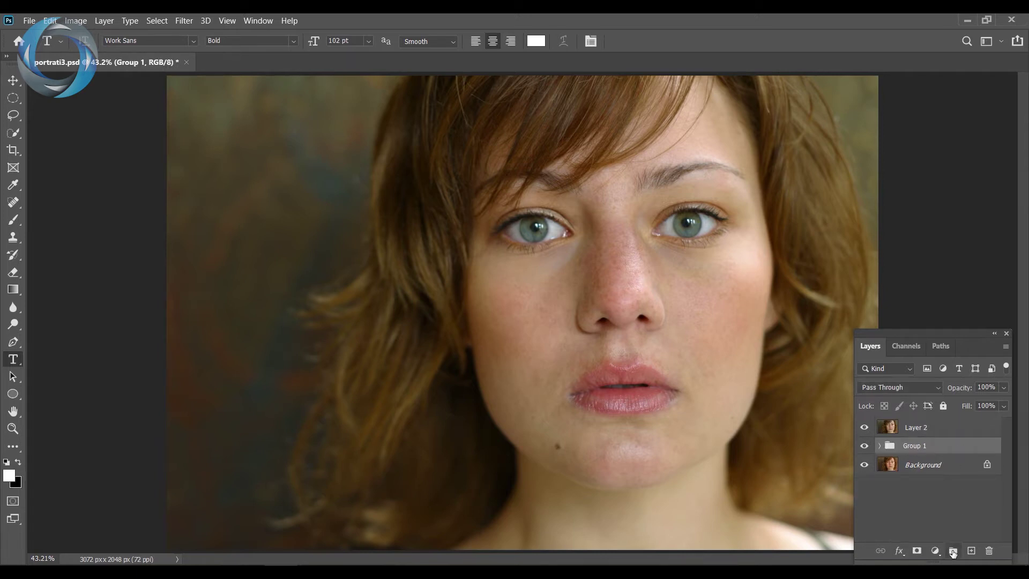
double_click(914, 445)
type("color ")
type("correction a")
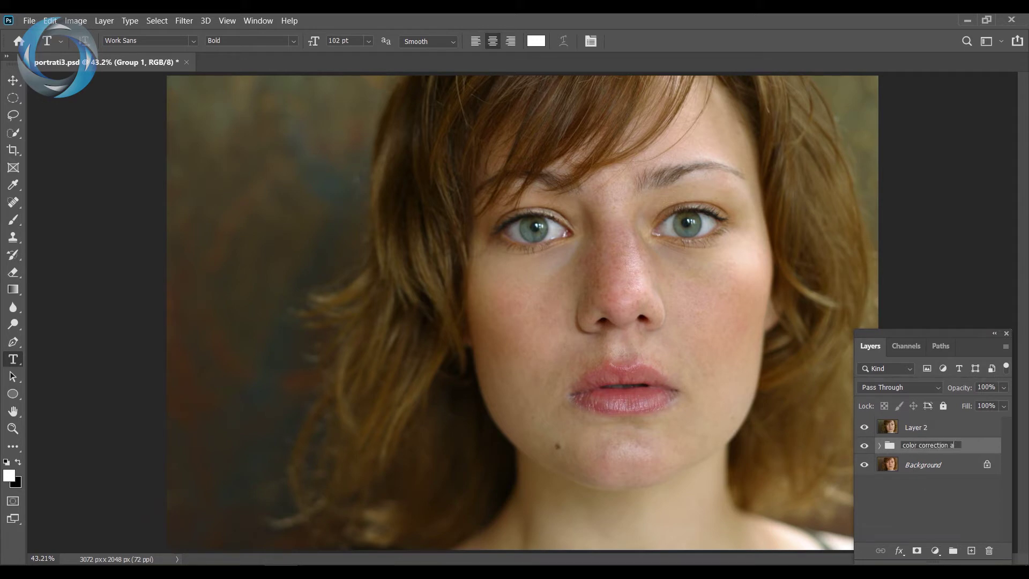
type("nd ")
type("skin cleanup")
left_click(932, 430)
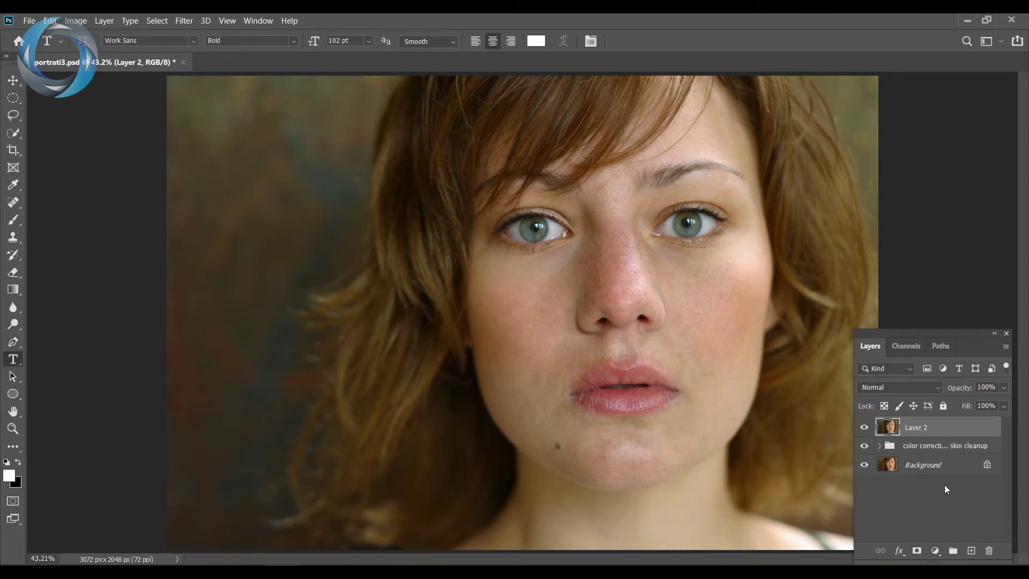
Duplicate Layer 2 as Layer 2 copy.
right_click(933, 427)
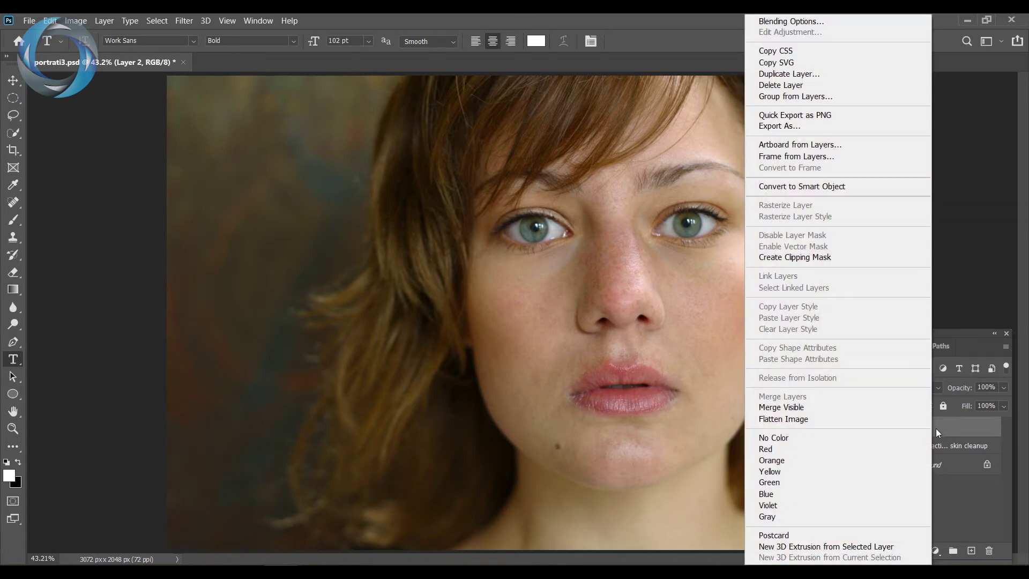
left_click(815, 77)
left_click(641, 166)
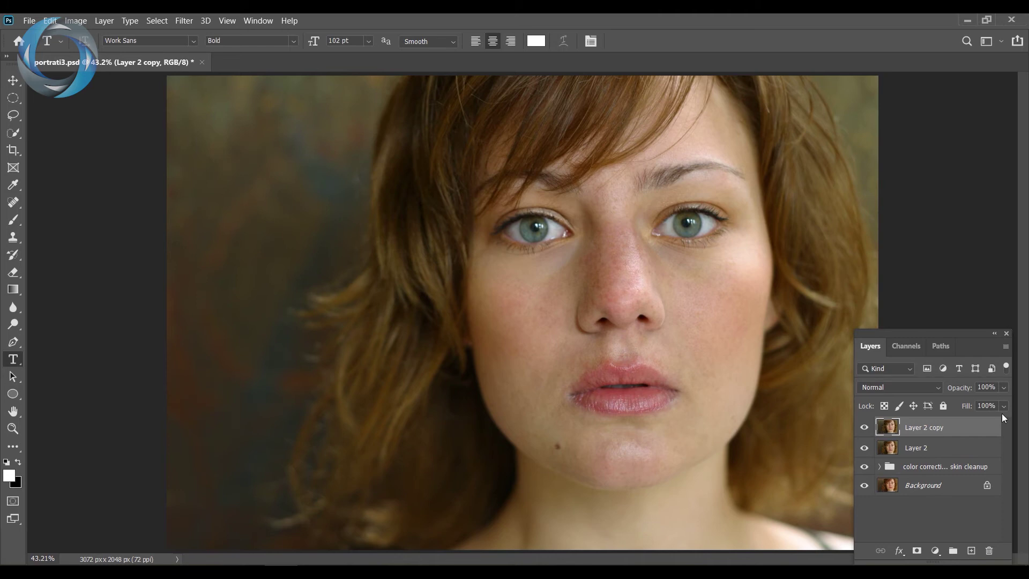
Duplicate Layer 2 copy as Layer 2 copy 2, briefly toggling its visibility.
right_click(930, 426)
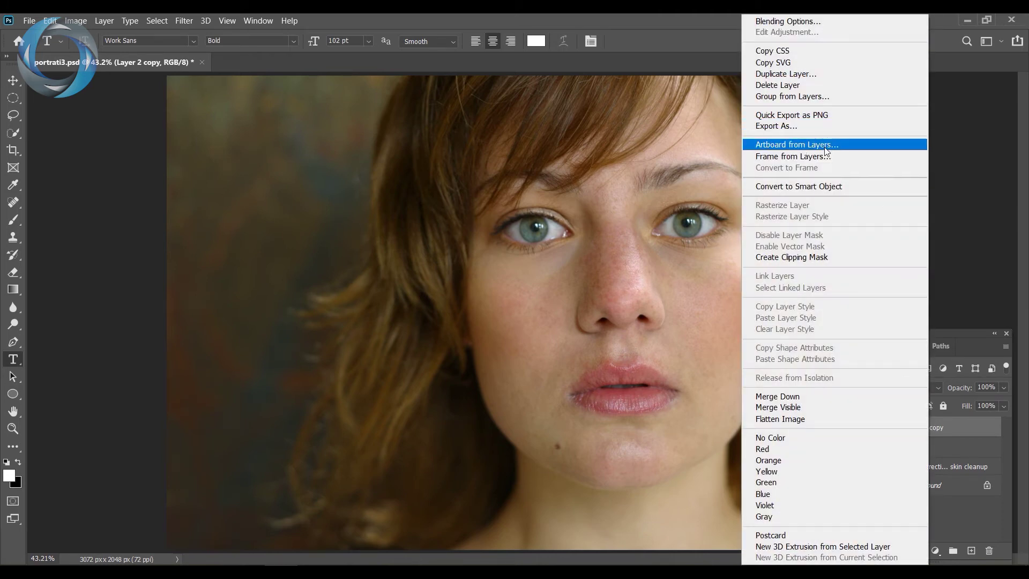
key("Escape")
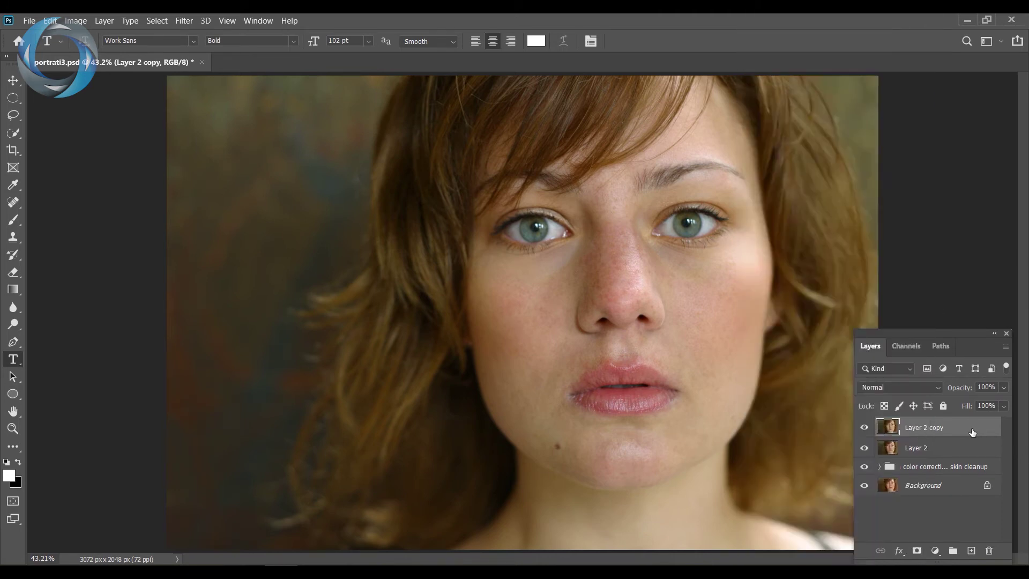
right_click(953, 428)
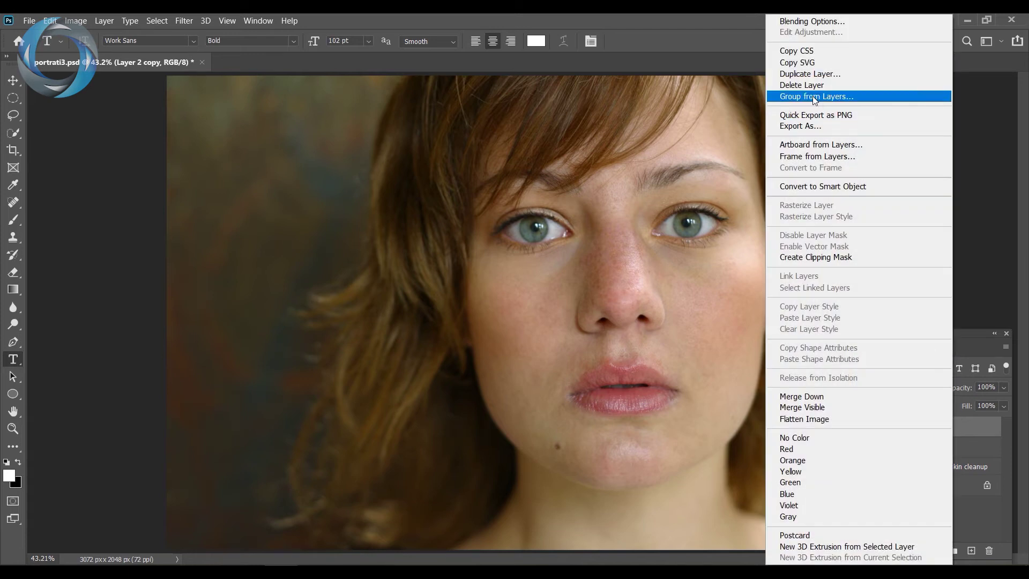
left_click(815, 76)
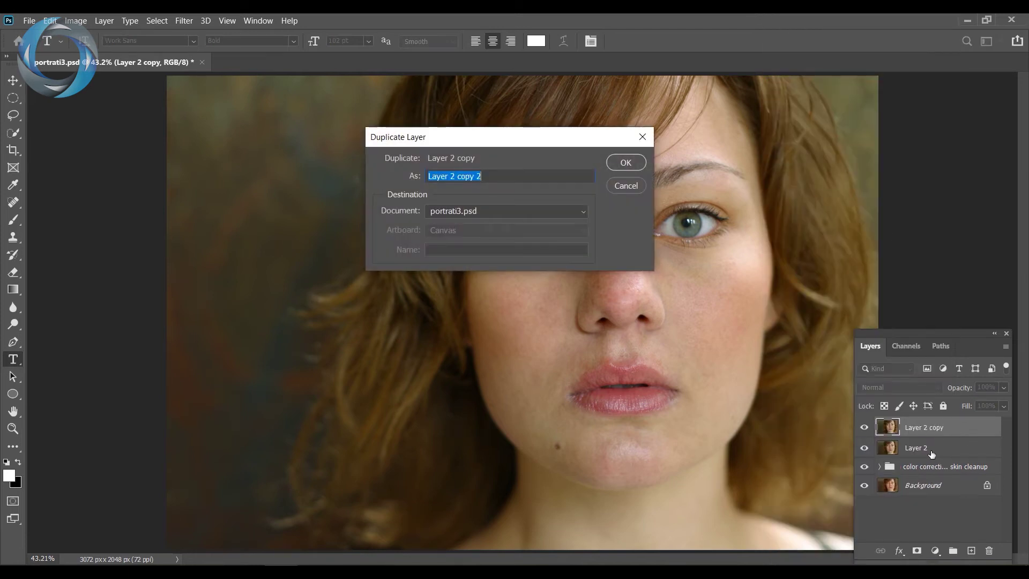
left_click(624, 164)
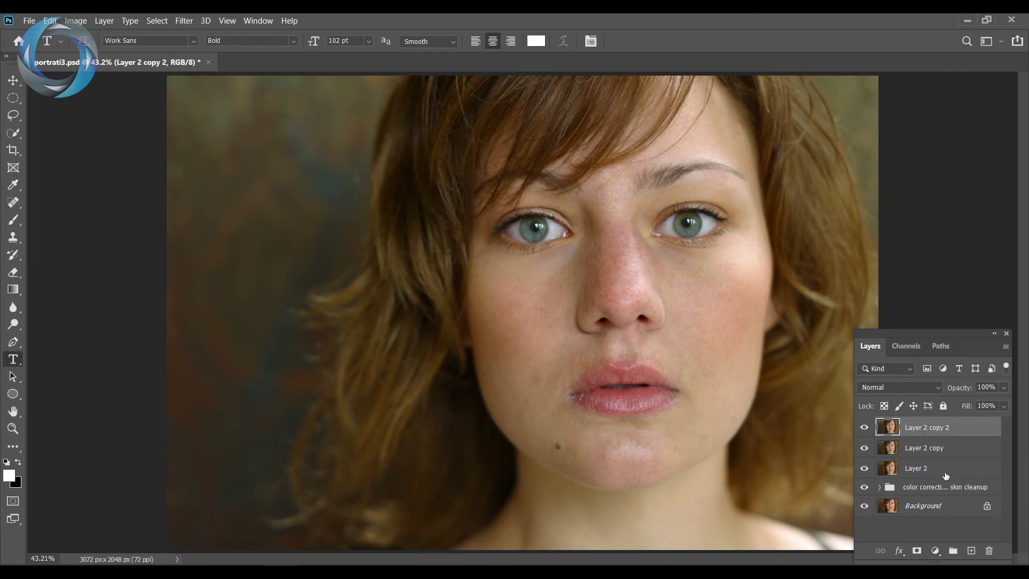
left_click(864, 428)
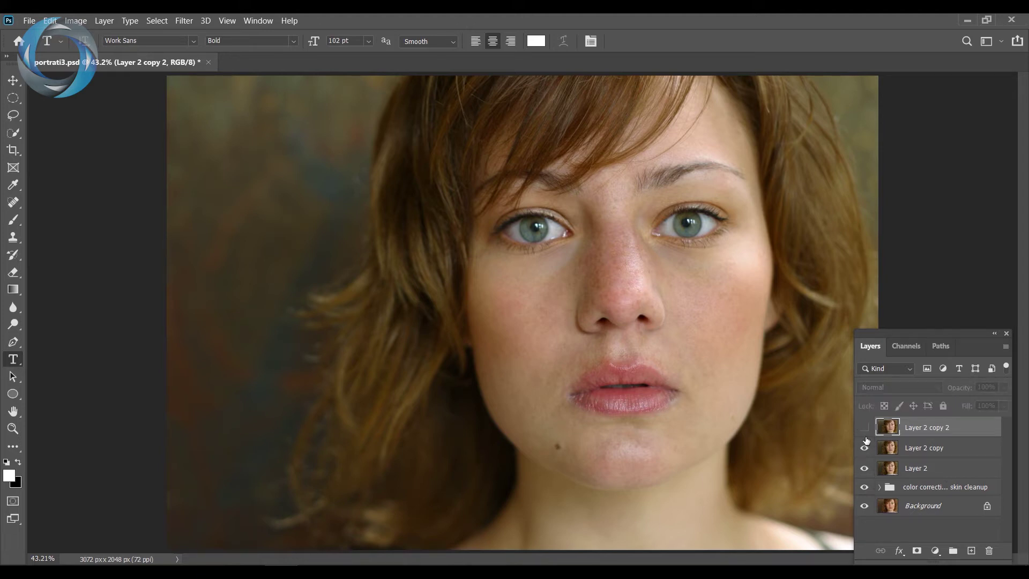
left_click(864, 427)
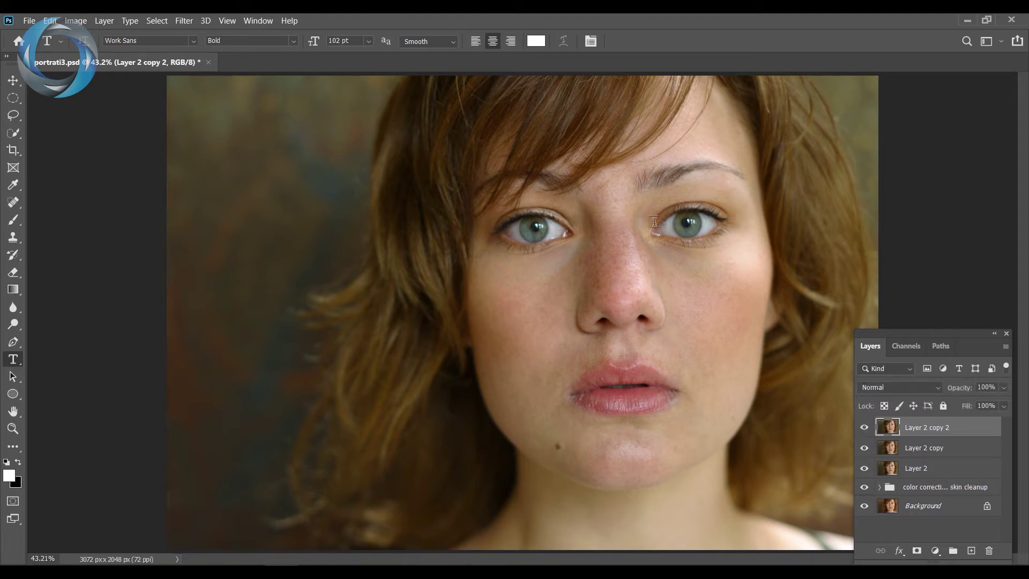
left_click(947, 471)
left_click(946, 454)
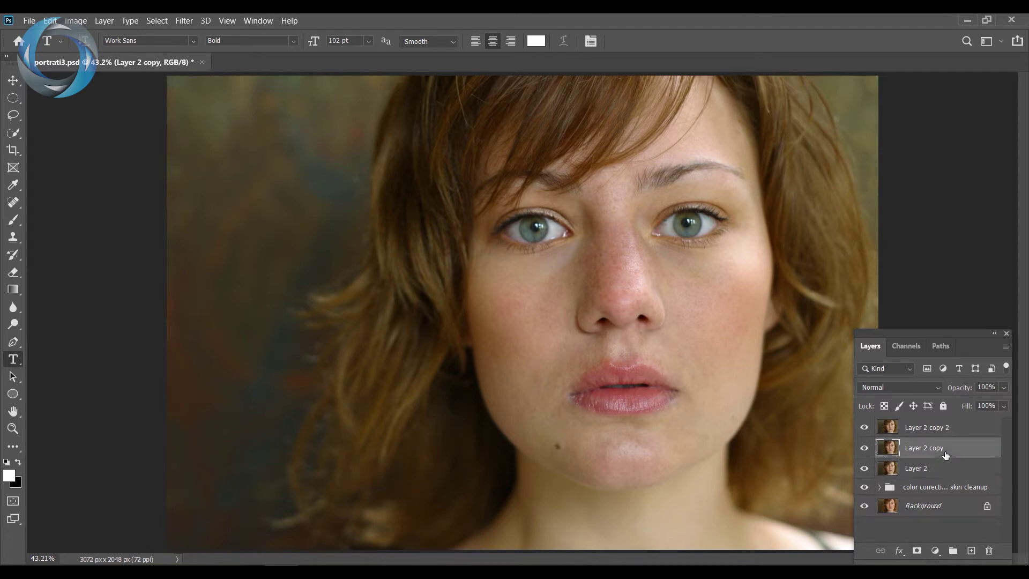
key("Delete")
left_click(939, 432)
key("Delete")
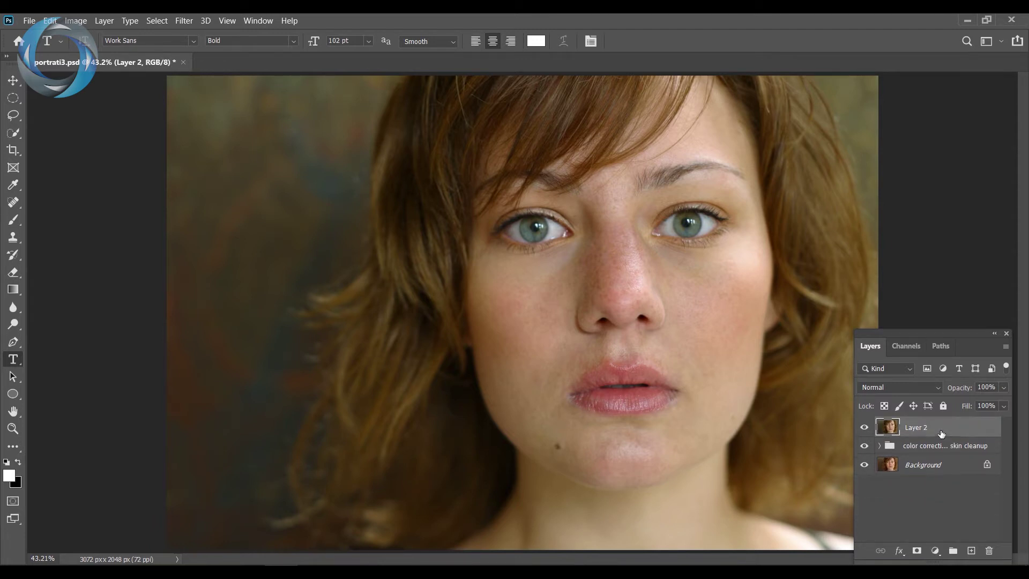
key("ctrl+j")
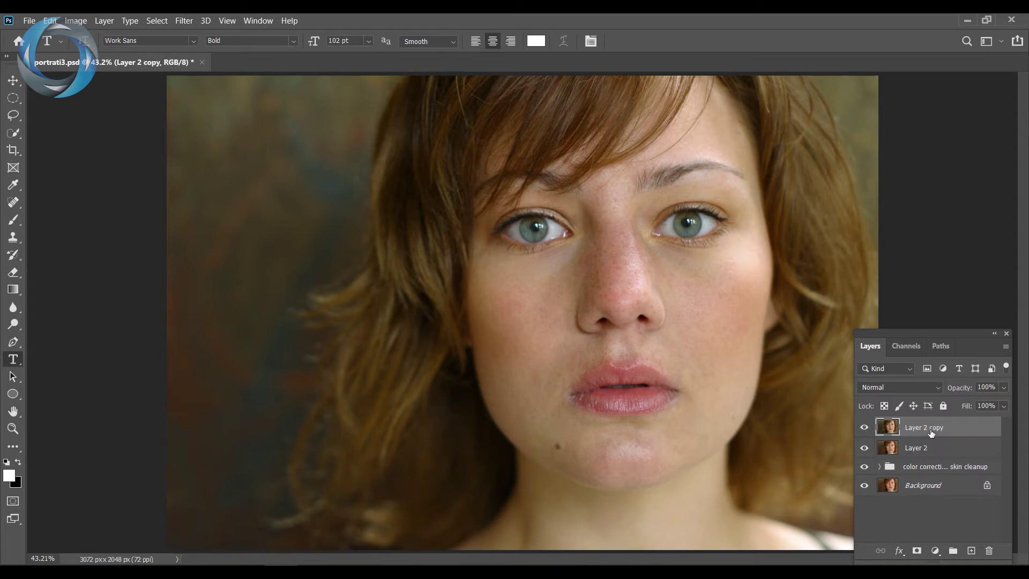
key("ctrl+j")
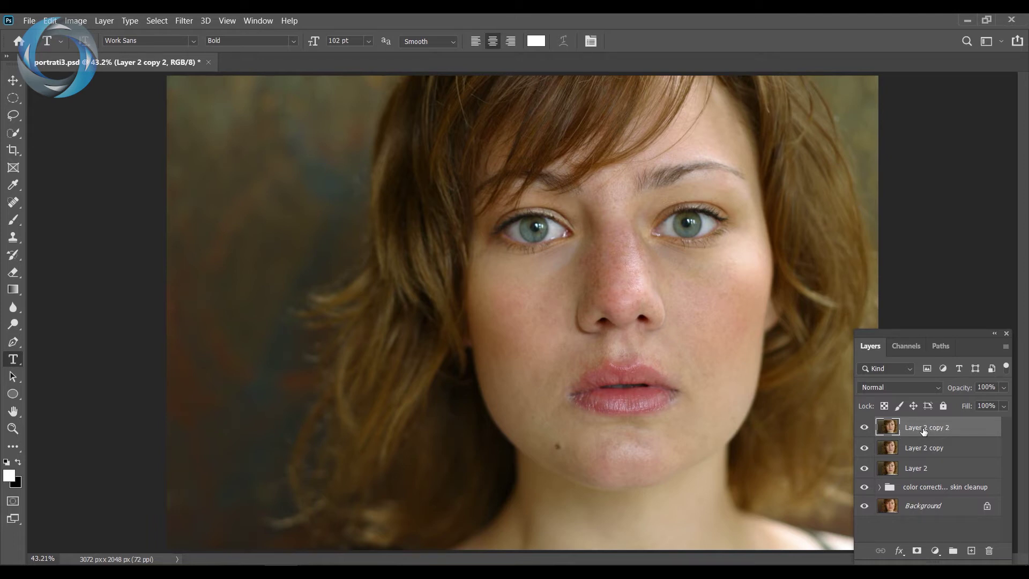
Hide Layer 2 copy 2 and make Layer 2 copy the active layer.
left_click(865, 429)
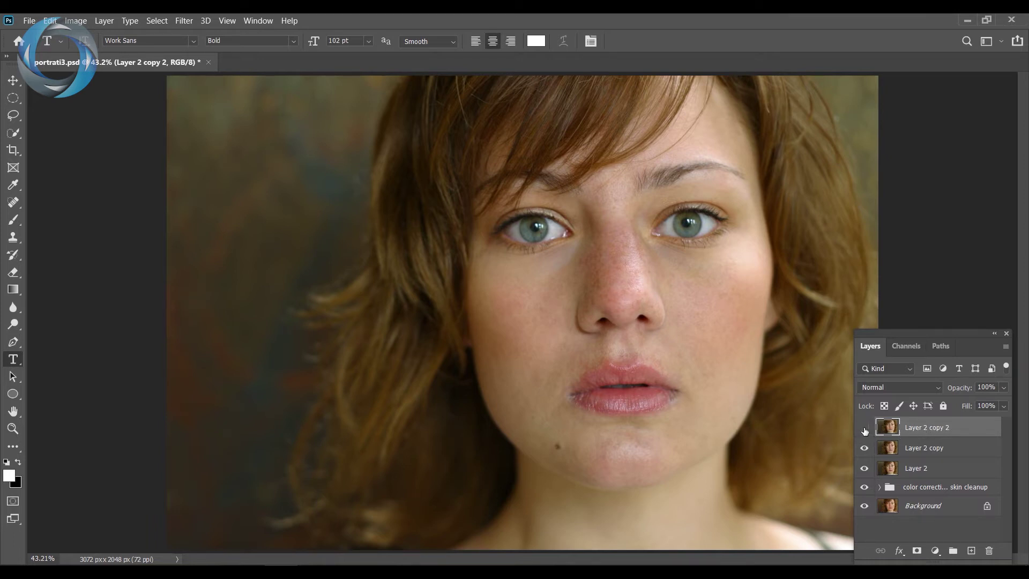
left_click(928, 455)
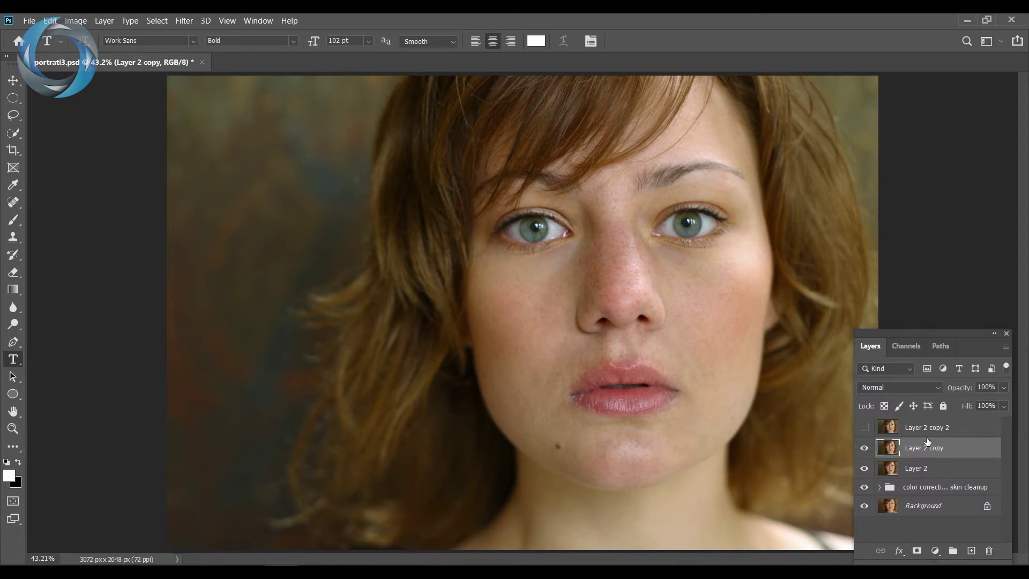
left_click(865, 427)
left_click(935, 431)
left_click(864, 427)
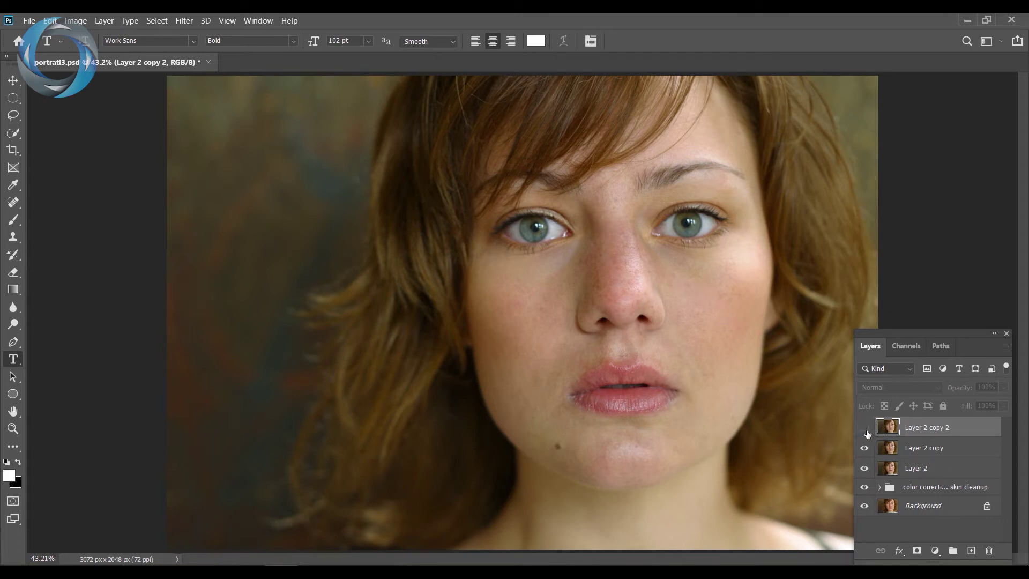
left_click(937, 452)
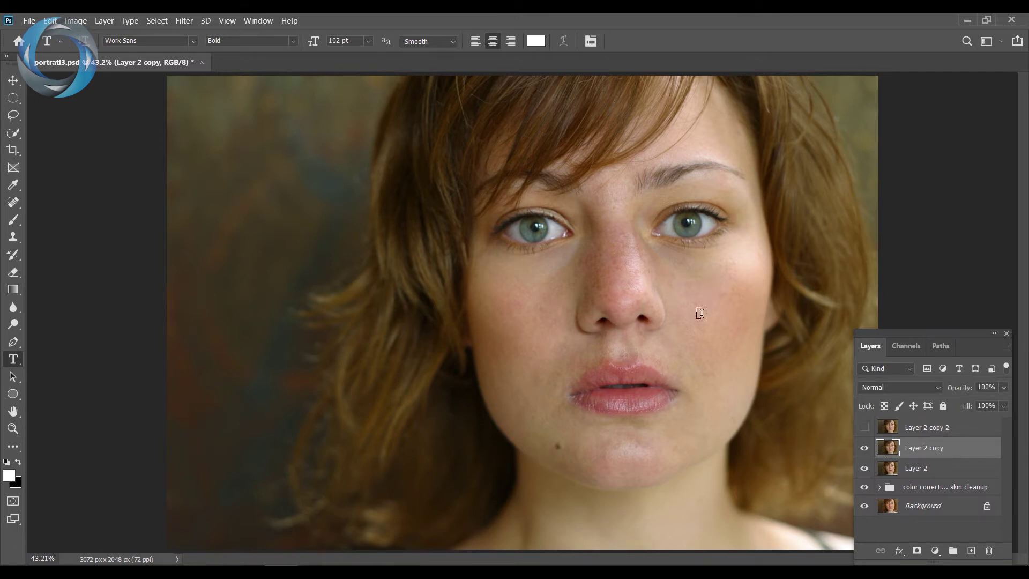
left_click(954, 436)
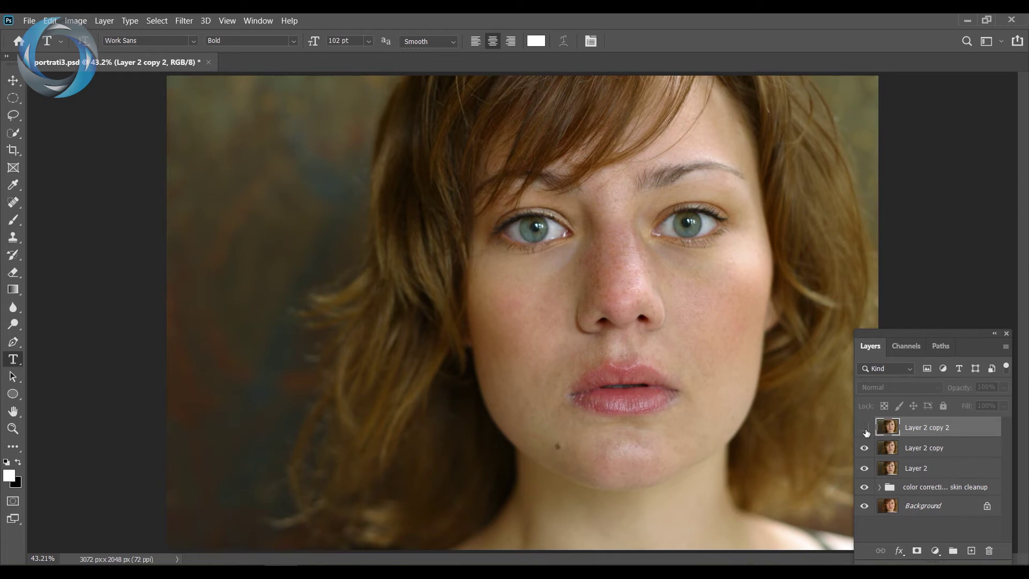
left_click(936, 454)
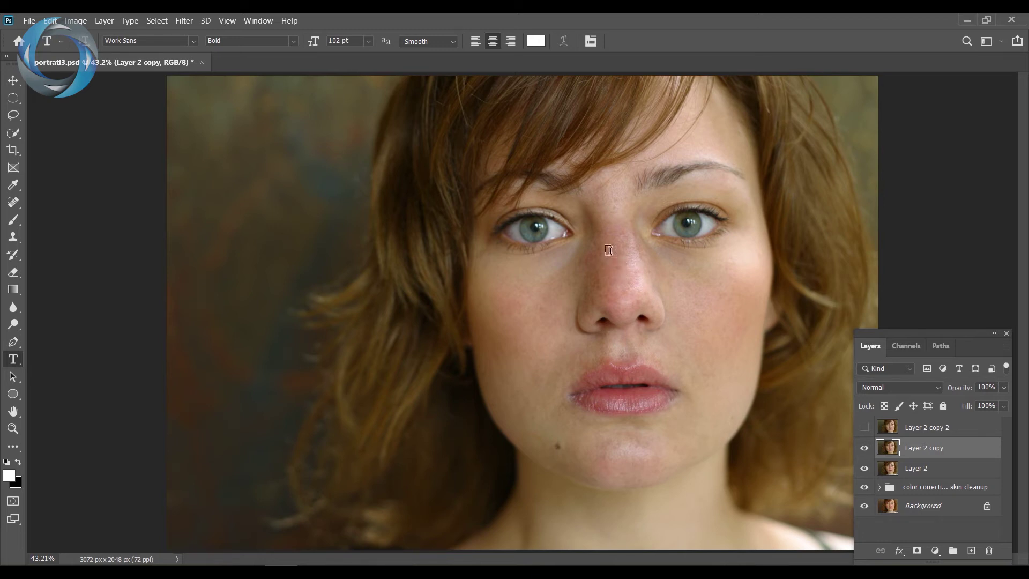
left_click(933, 432)
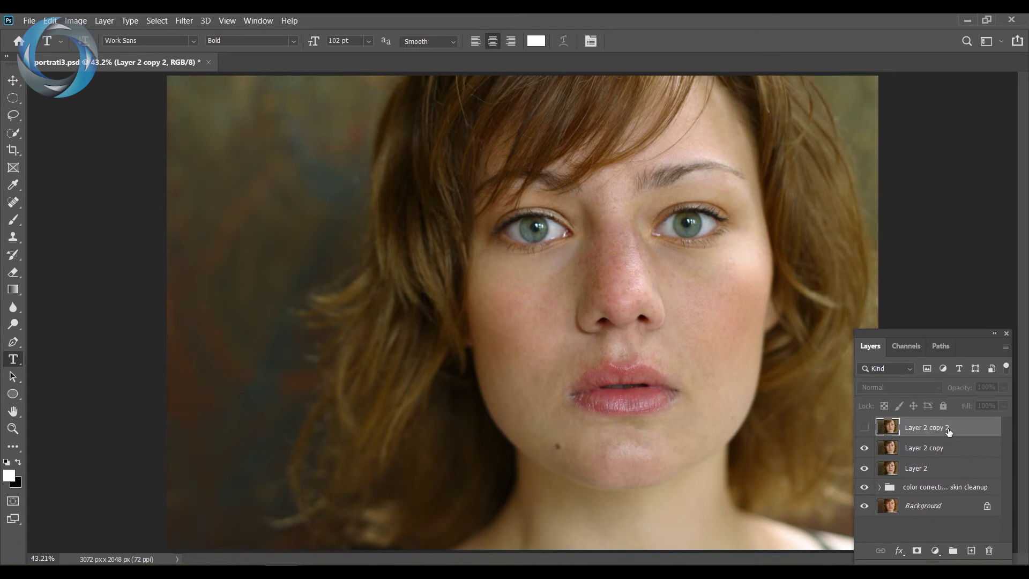
left_click(942, 452)
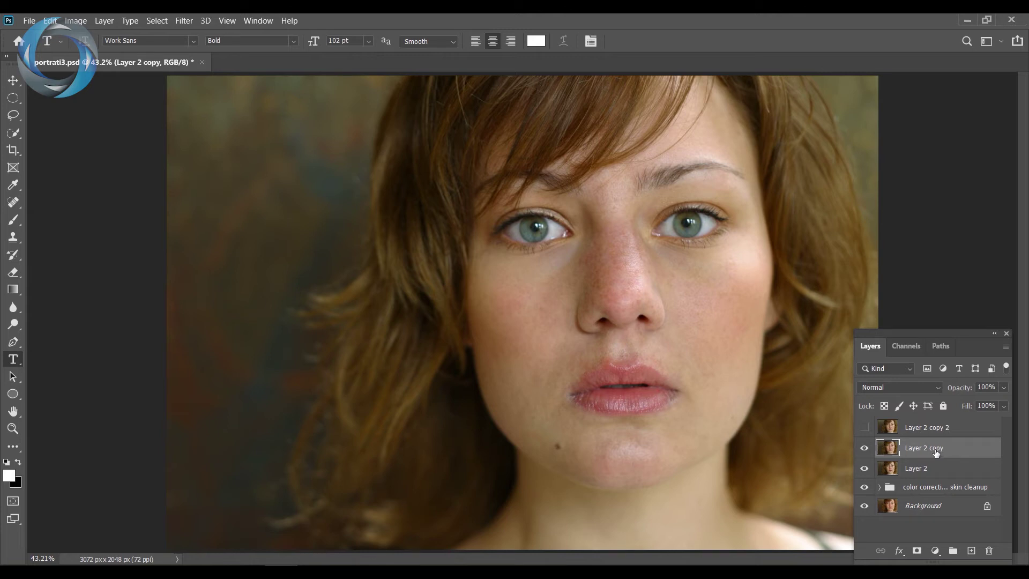
left_click(184, 21)
Open Filter > Blur > Gaussian Blur and position the preview on cheek skin.
mouse_move(227, 166)
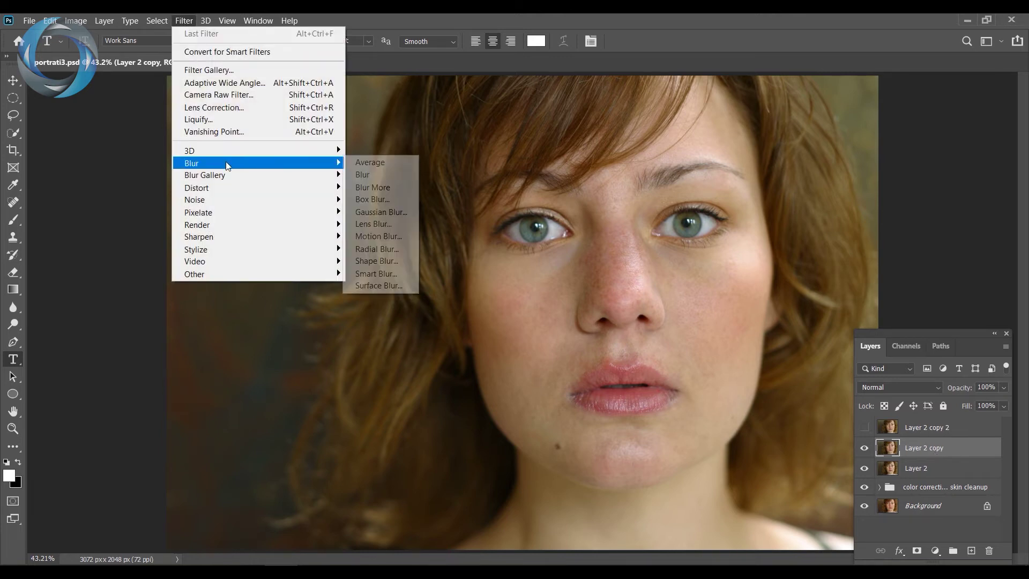
left_click(373, 214)
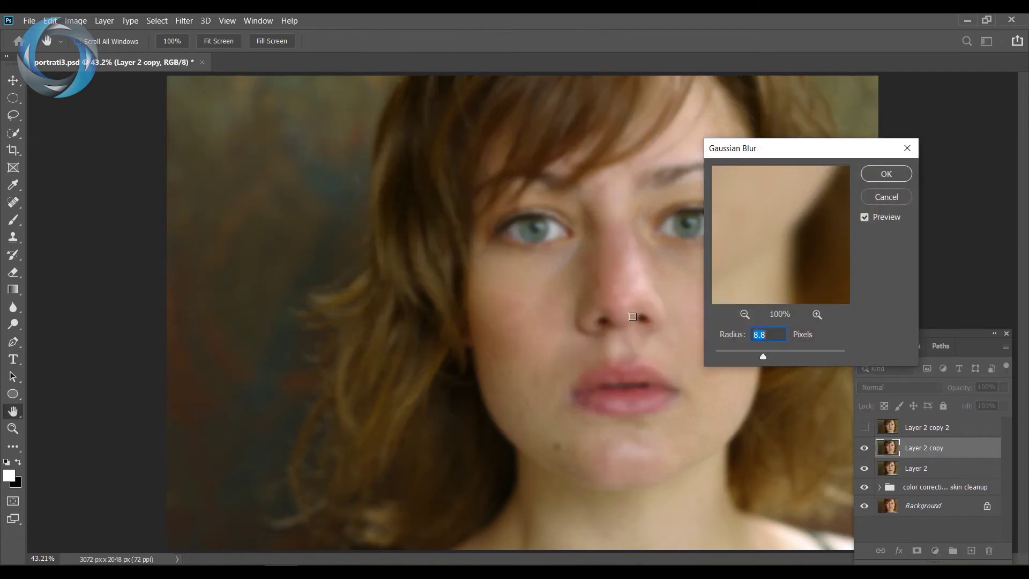
left_click_drag(740, 225, 804, 311)
left_click(570, 324)
left_click_drag(818, 239, 788, 219)
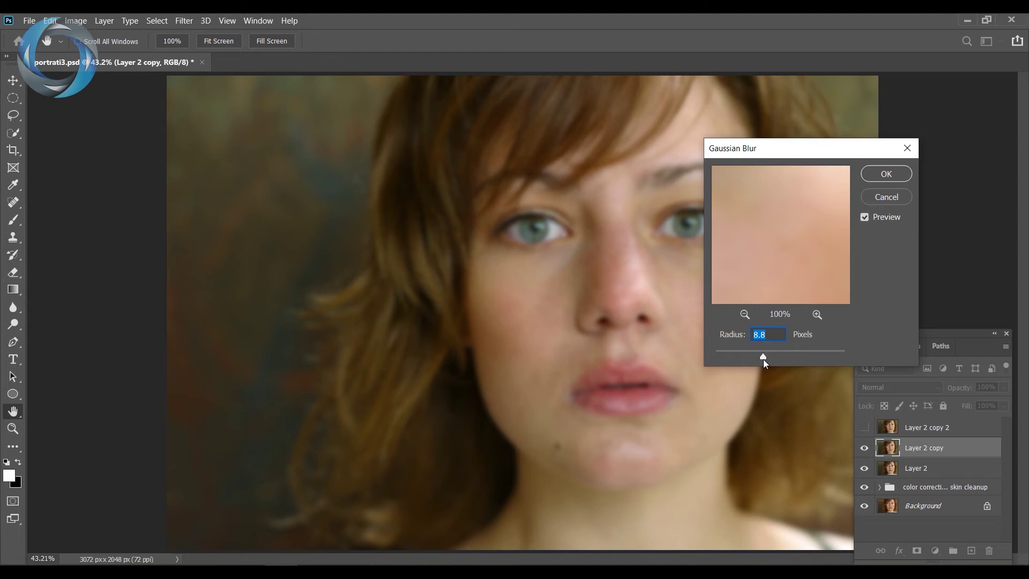
Test blur radii of 0.1, 1.0 and 1.9 pixels with the preview magnified to 200%.
left_click_drag(764, 356, 715, 356)
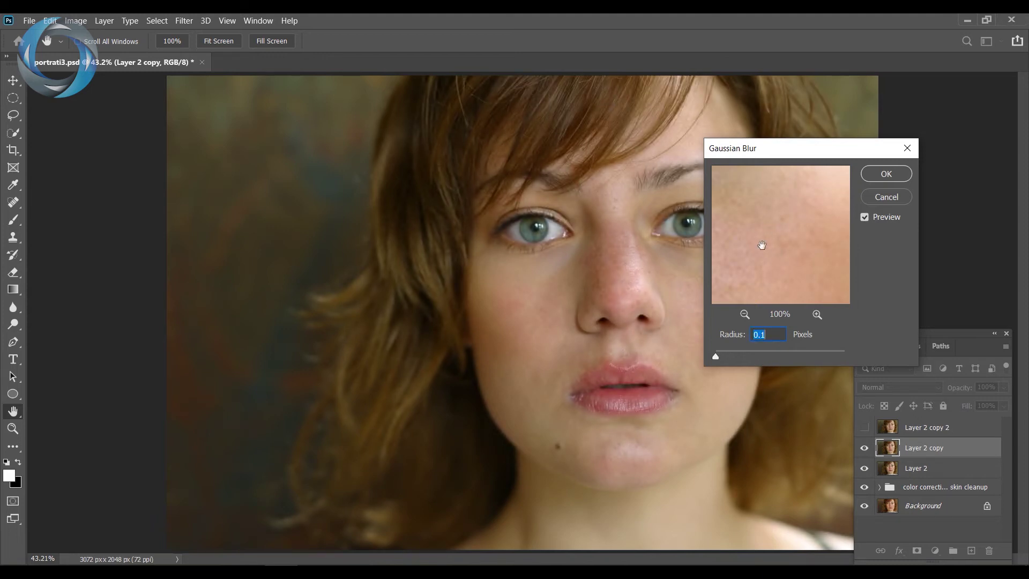
left_click_drag(769, 262, 792, 264)
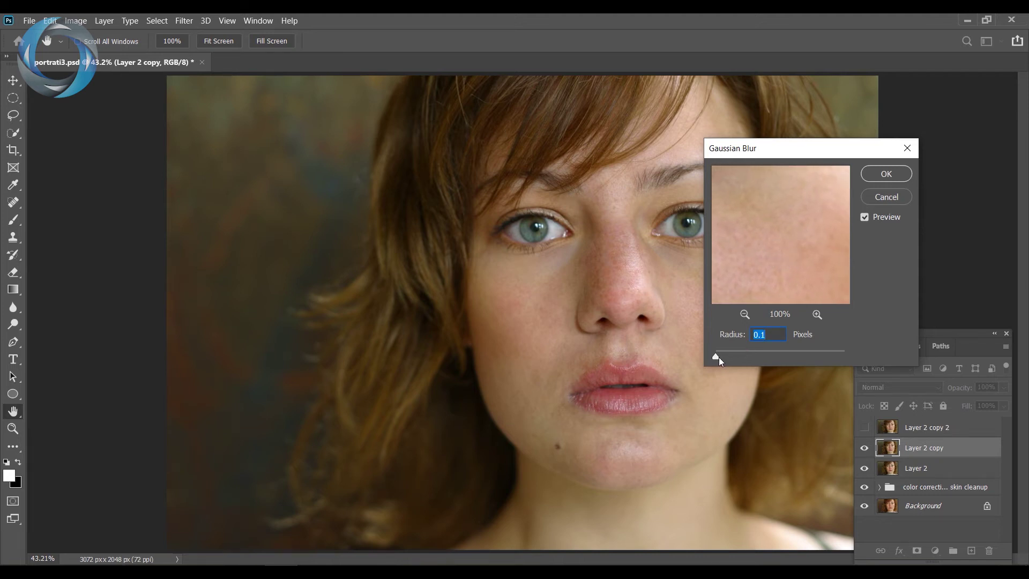
left_click_drag(716, 357, 722, 356)
left_click(817, 314)
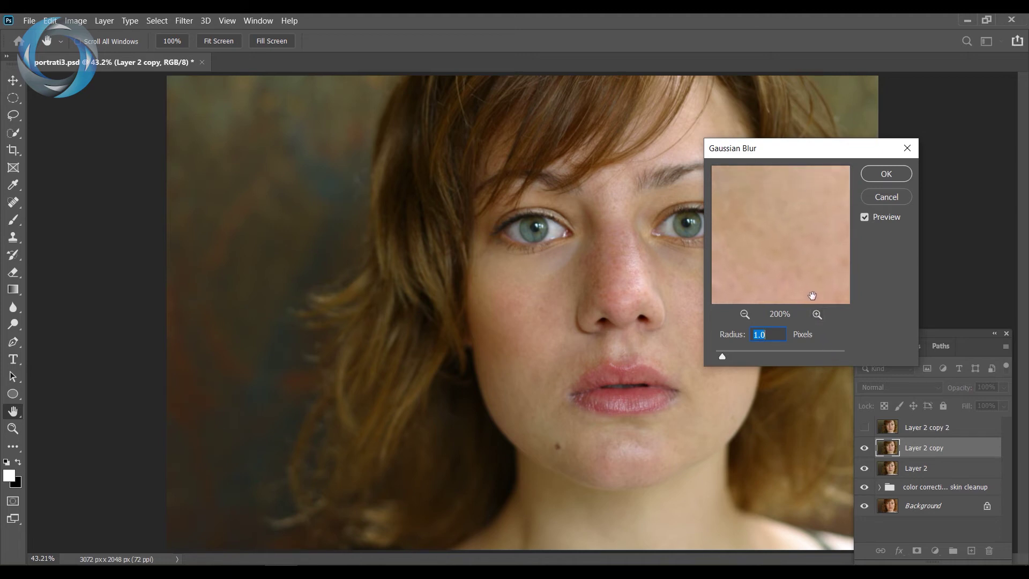
left_click_drag(817, 301, 802, 246)
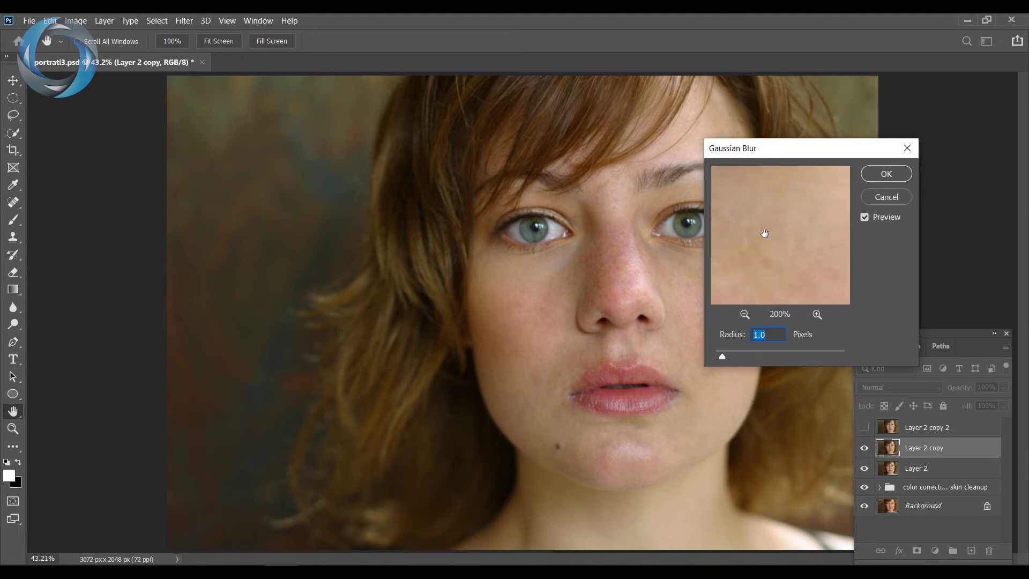
left_click_drag(727, 353, 728, 354)
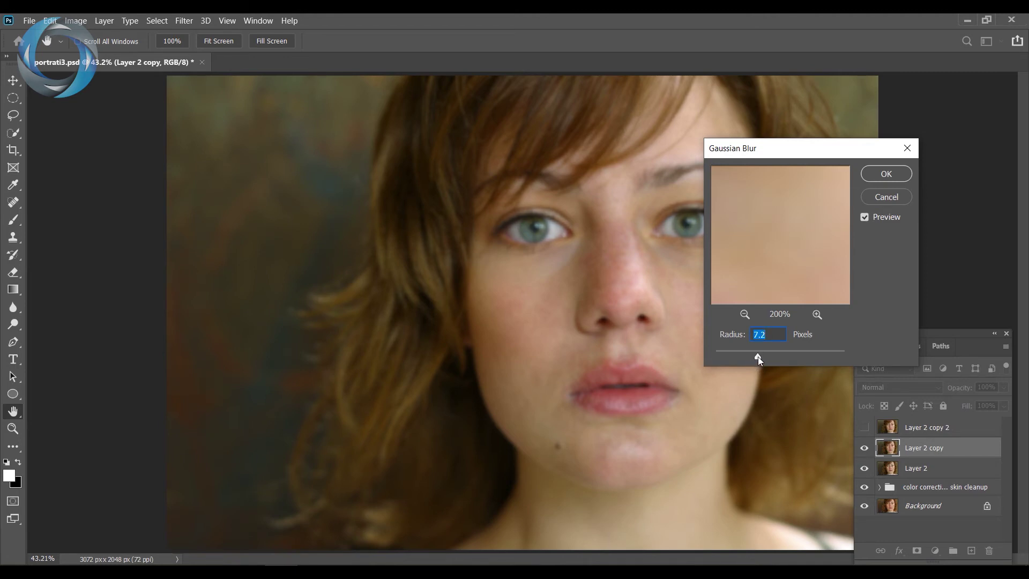
Try radii 199.3, 8.2 and 4.0, then apply a 7.0-pixel Gaussian blur.
left_click_drag(758, 356, 821, 358)
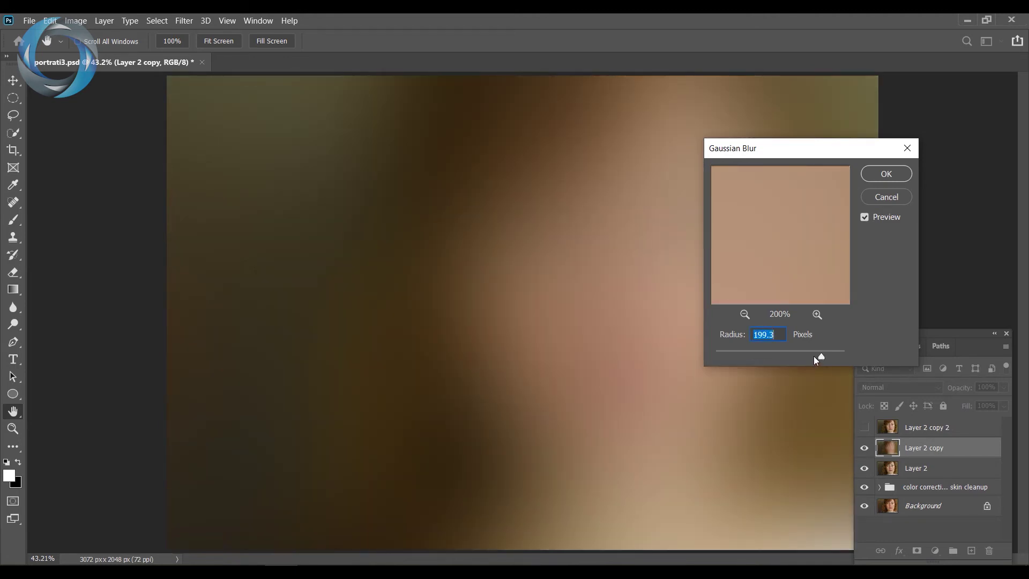
left_click(761, 354)
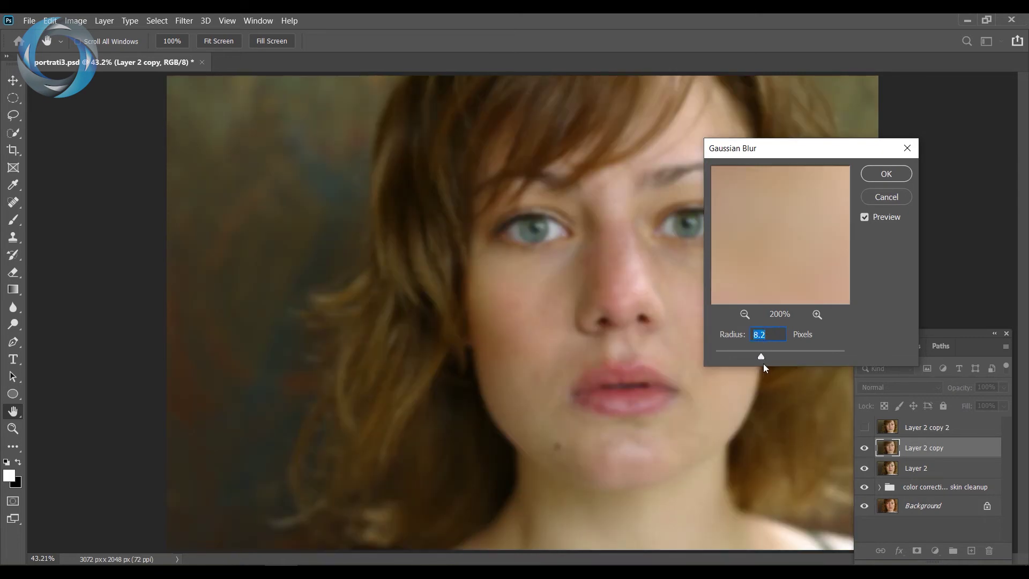
left_click_drag(744, 354, 731, 359)
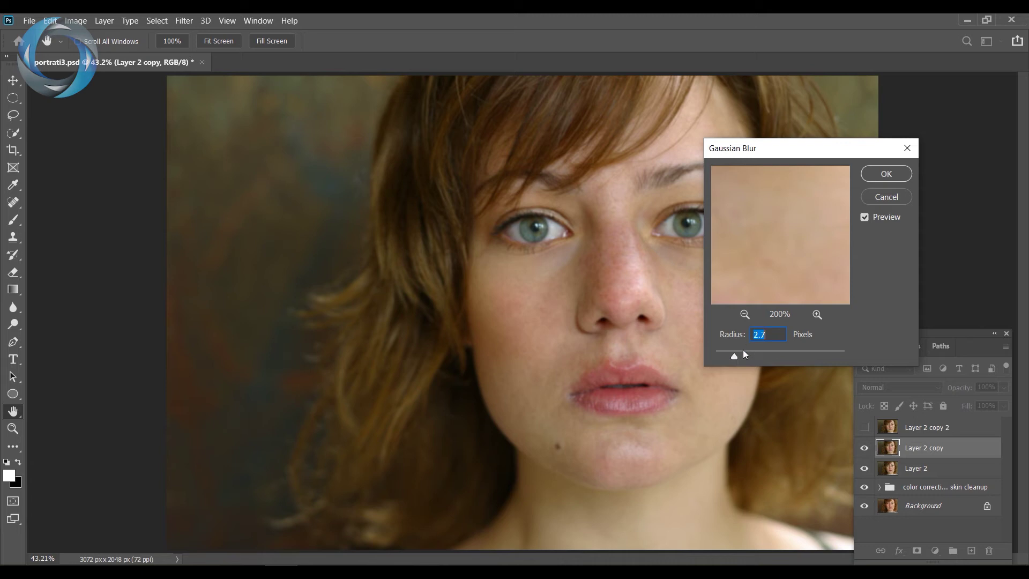
left_click_drag(746, 356, 758, 358)
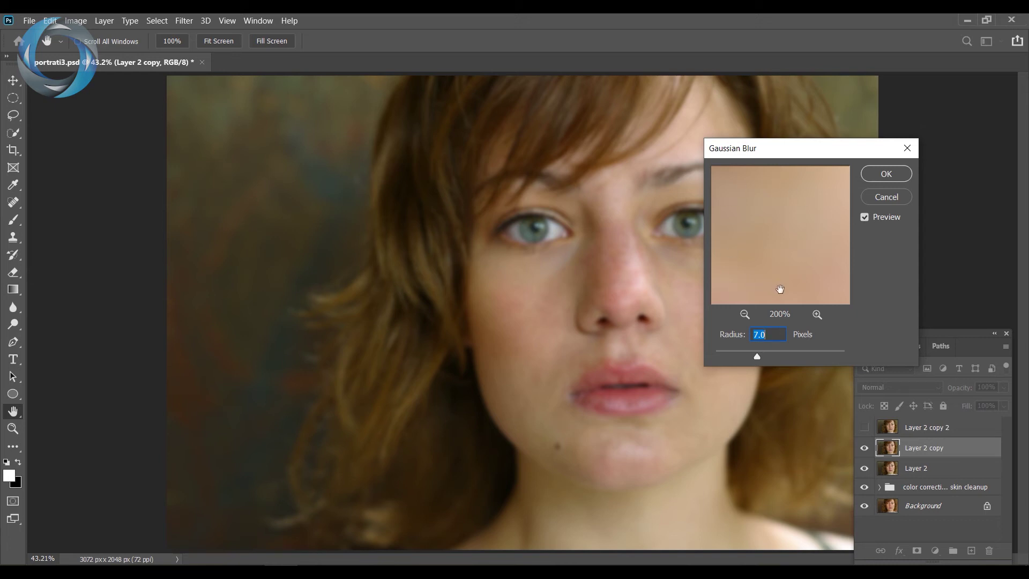
left_click(886, 174)
key("t")
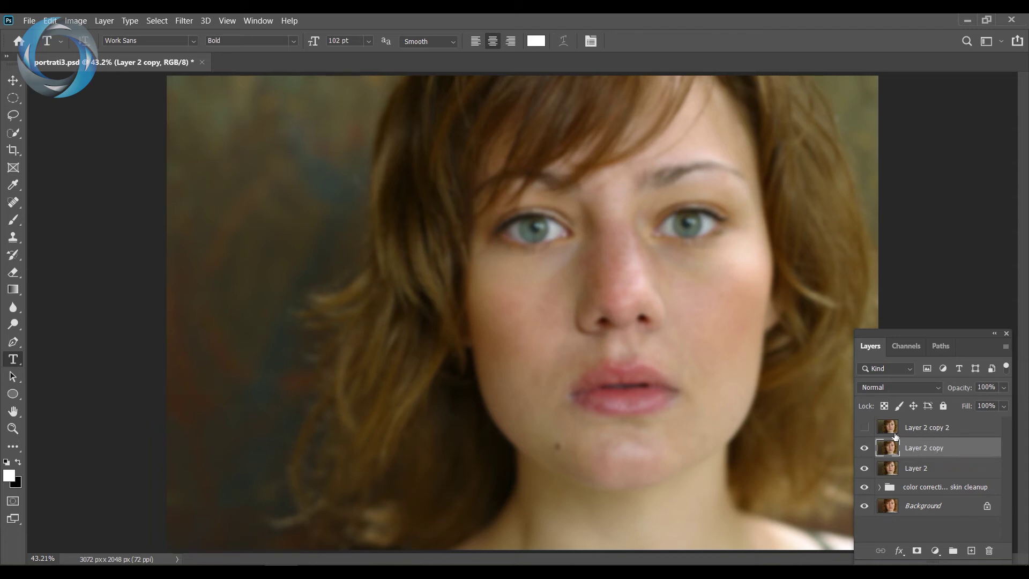
Make Layer 2 copy 2 visible and set it as the active layer.
left_click(865, 428)
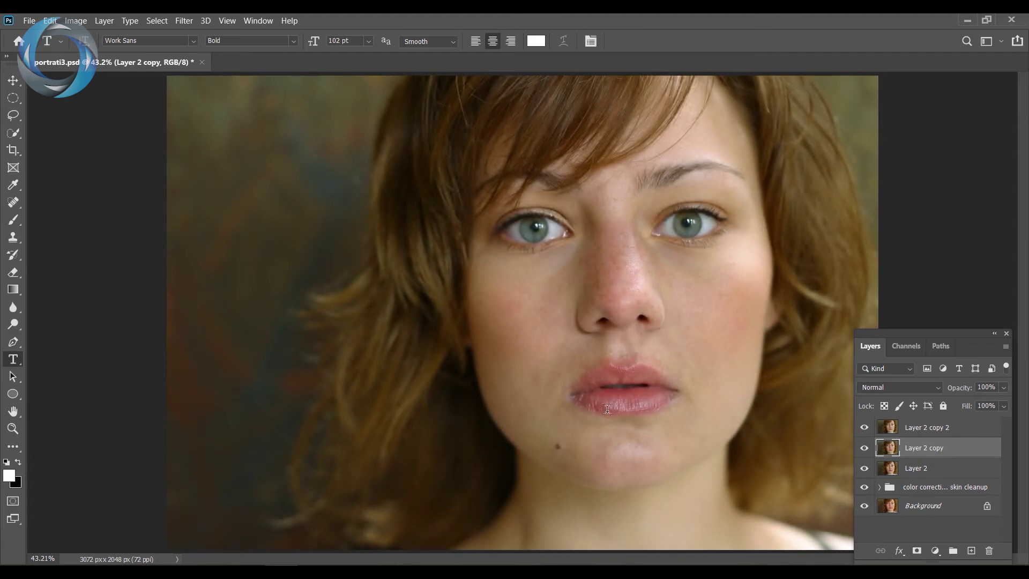
left_click(928, 431)
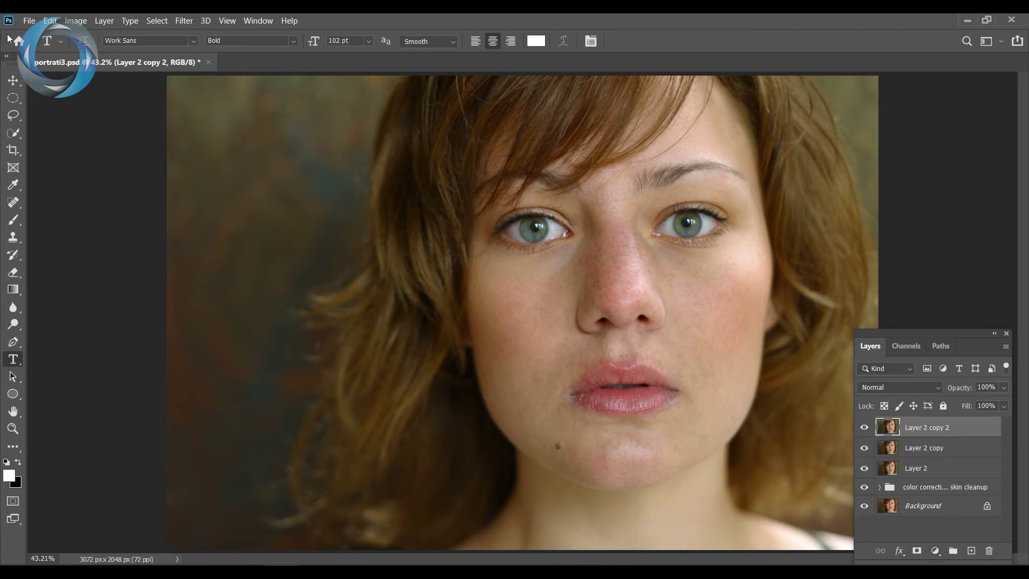
left_click(76, 22)
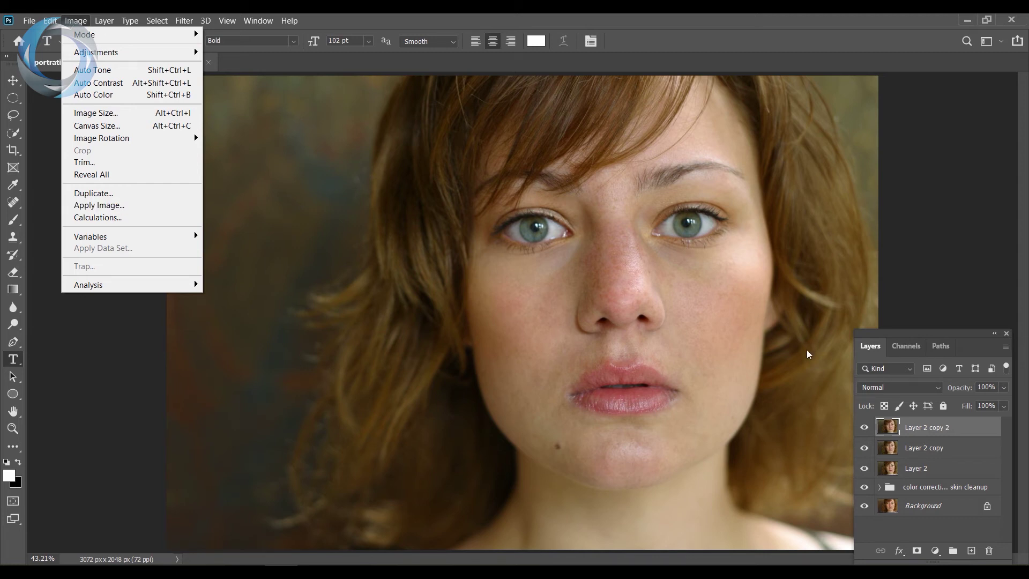
Open the Apply Image dialog from the Image menu for Layer 2 copy 2.
left_click(428, 133)
left_click(77, 23)
left_click(76, 20)
left_click(104, 20)
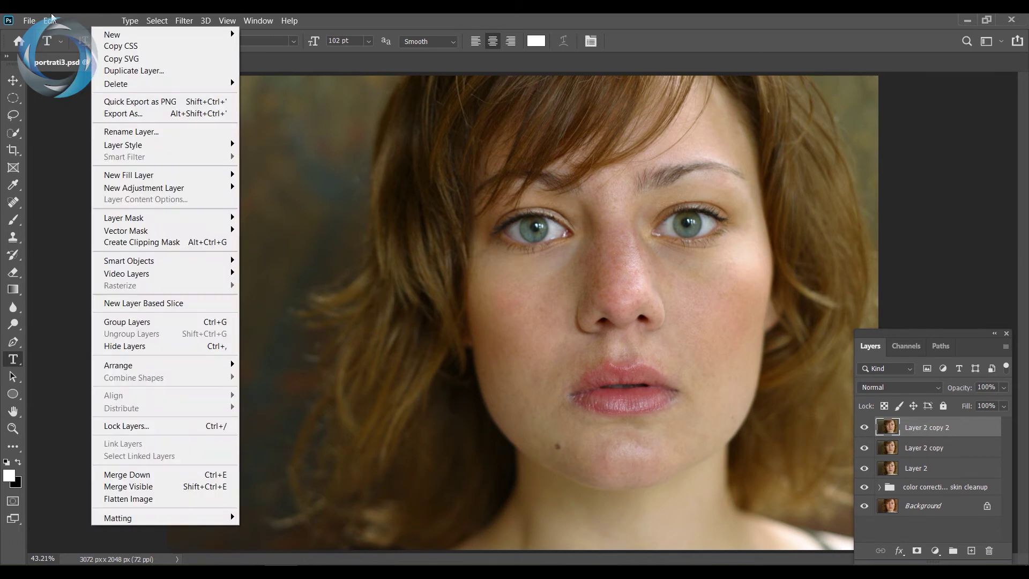
mouse_move(76, 20)
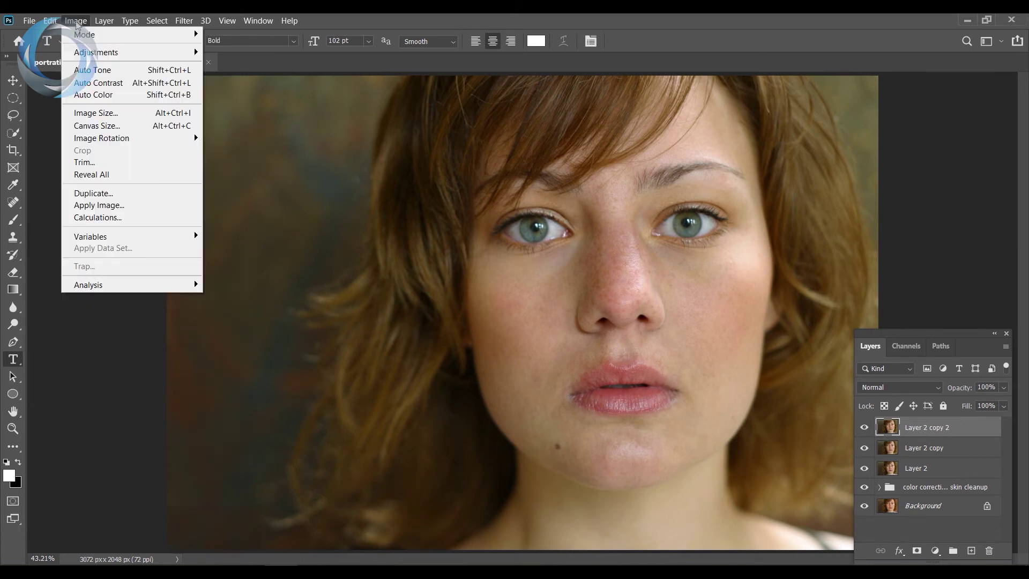
left_click(118, 206)
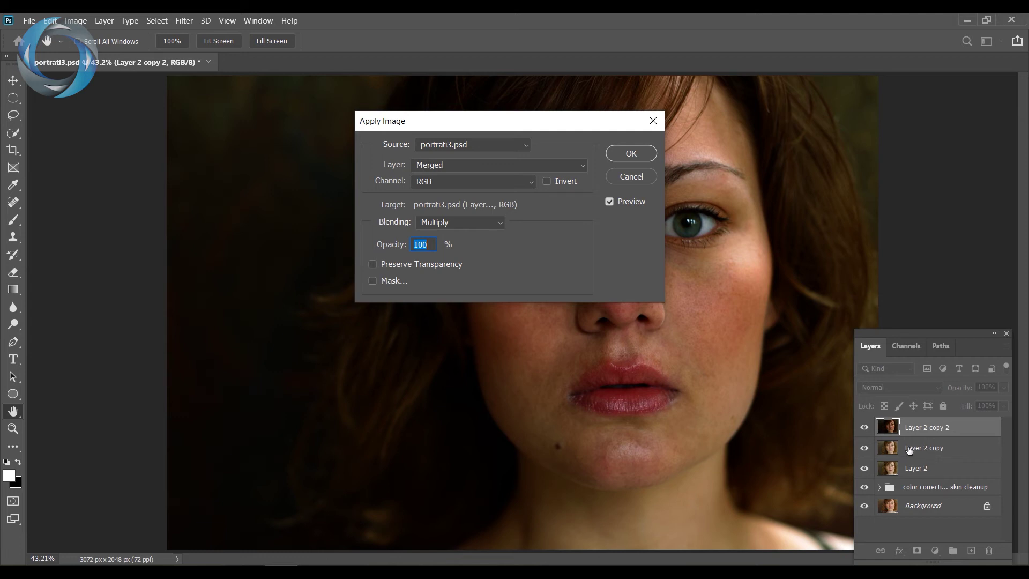
Apply Image using Layer 2 copy as source with Subtract blending, scale 2, offset 128.
left_click(465, 169)
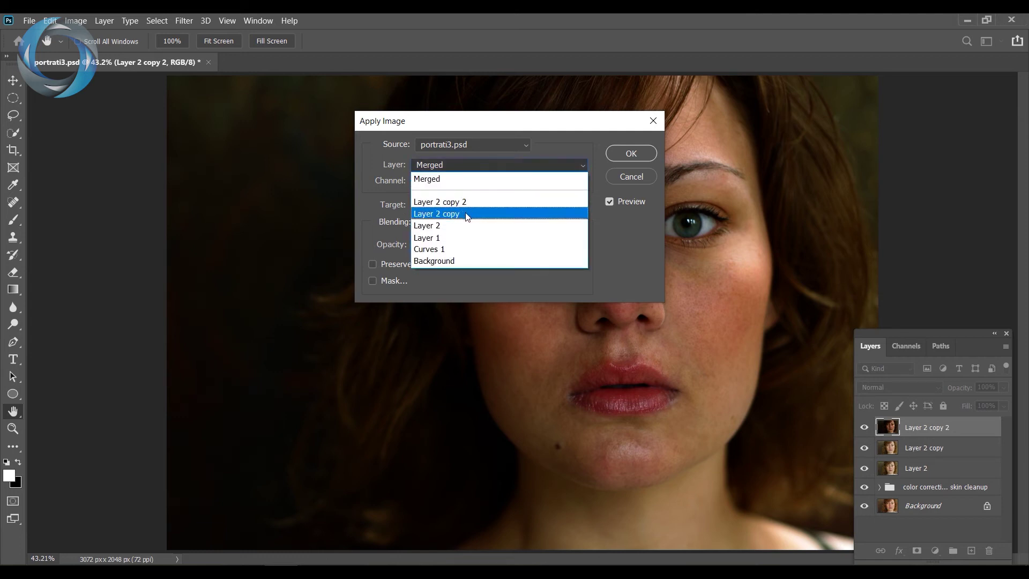
left_click(466, 214)
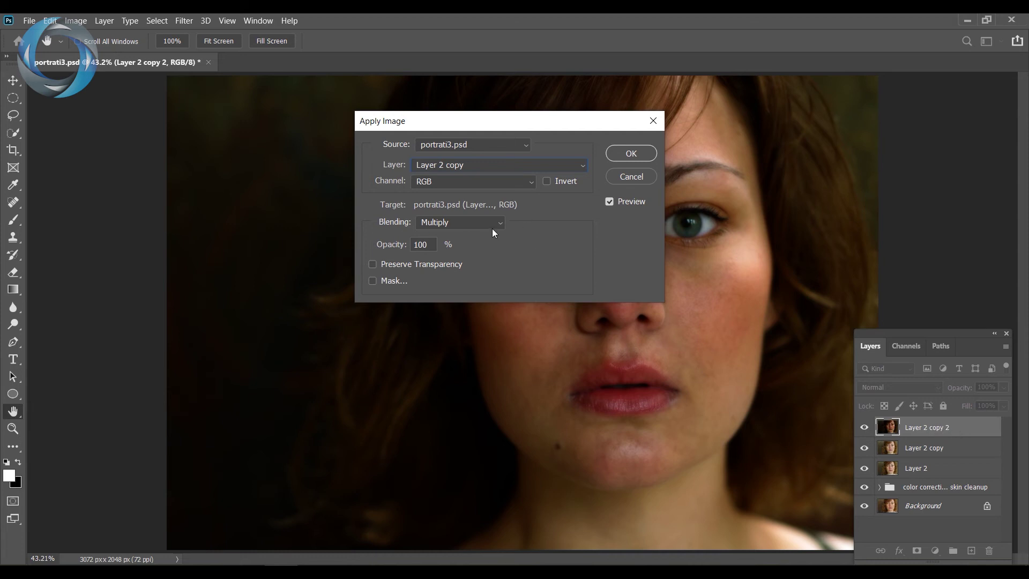
left_click(437, 221)
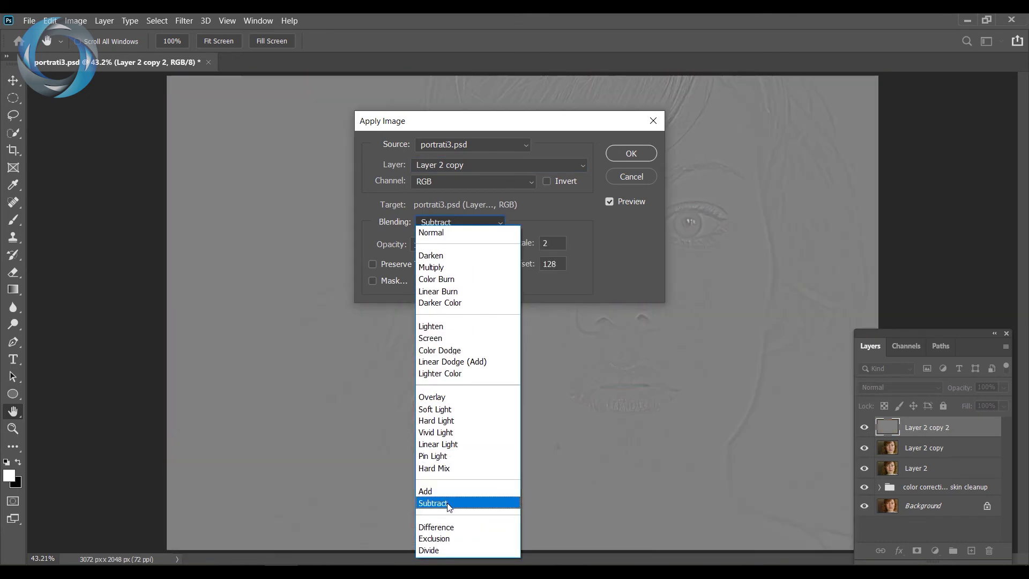
left_click(449, 503)
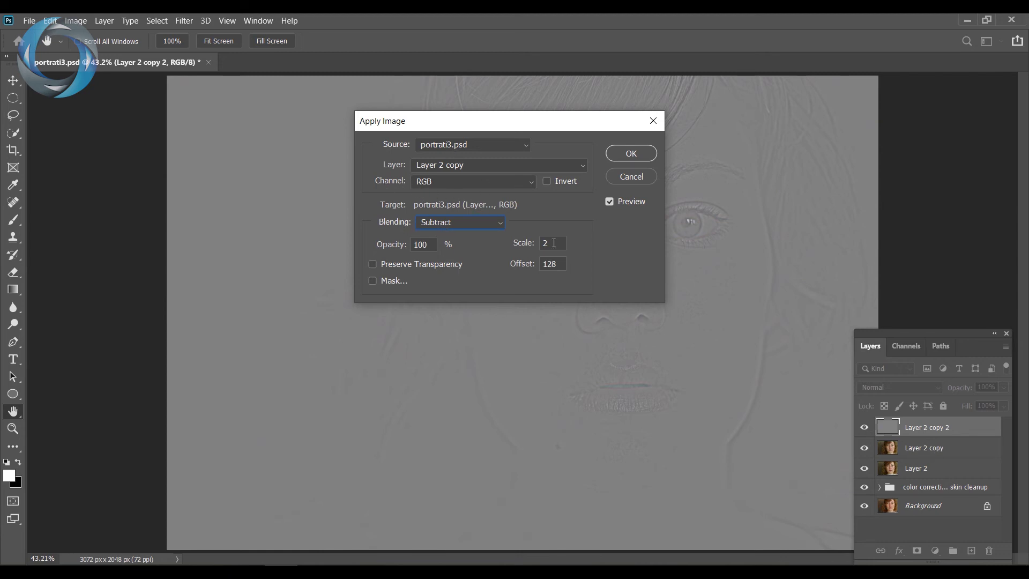
left_click(631, 155)
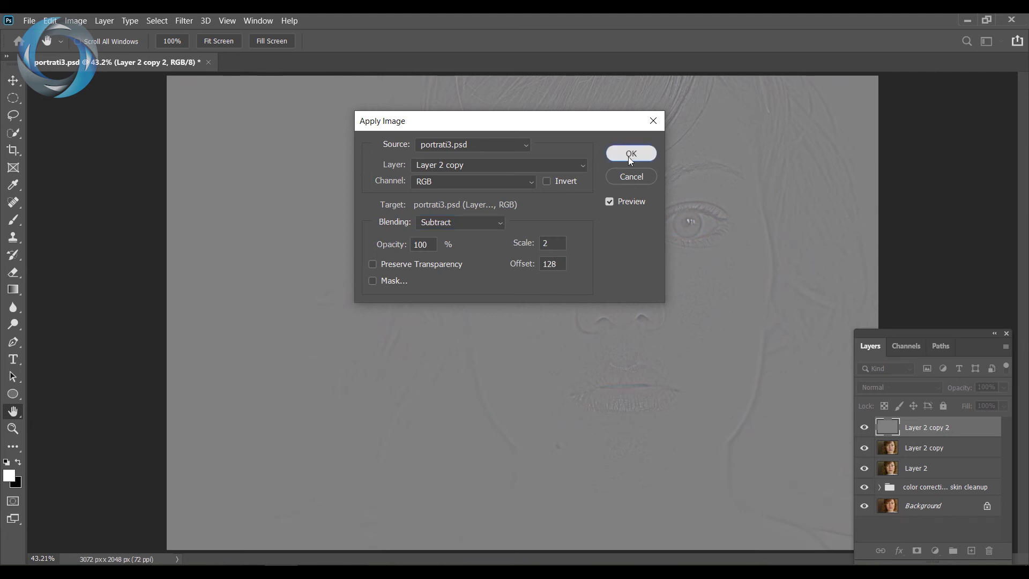
key("t")
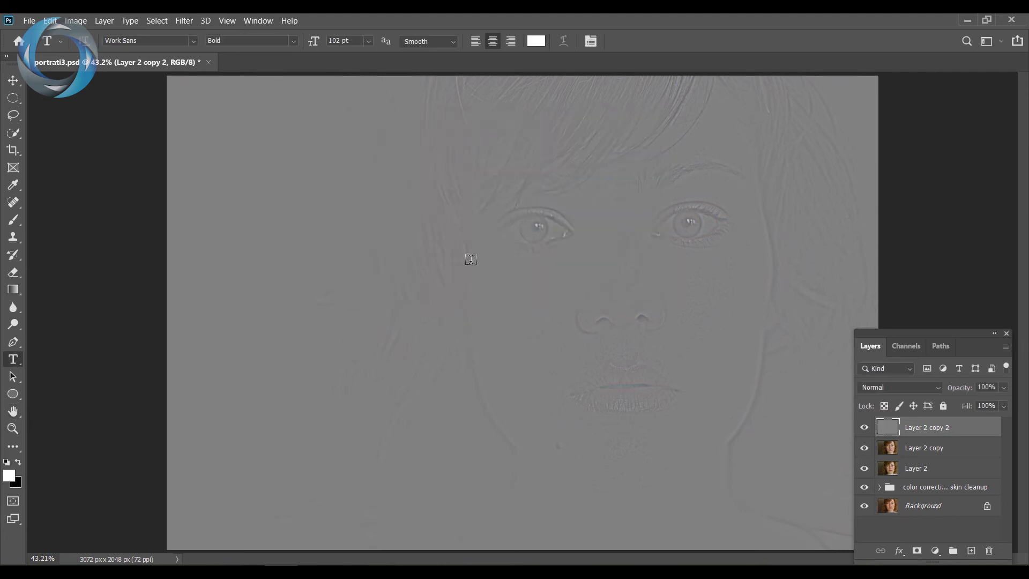
key("ctrl+plus")
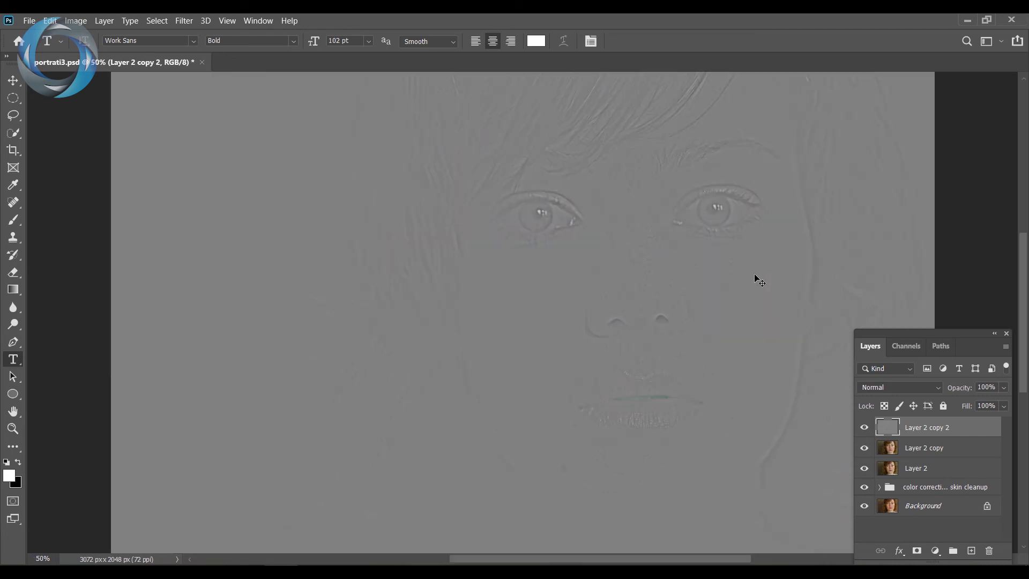
key("ctrl+plus")
key("ctrl+plus")
key("ctrl+plus")
key("ctrl+minus")
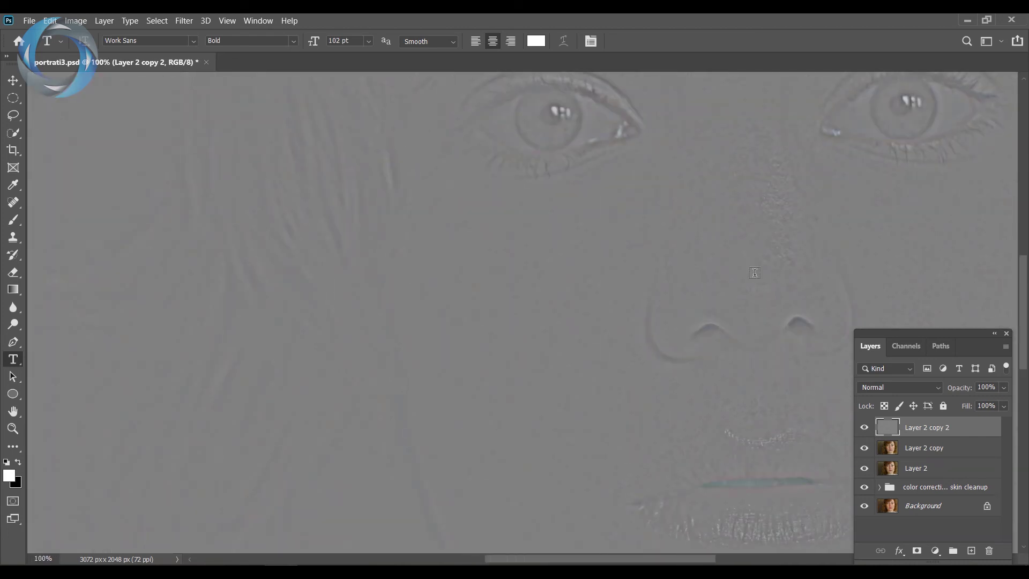
key("v")
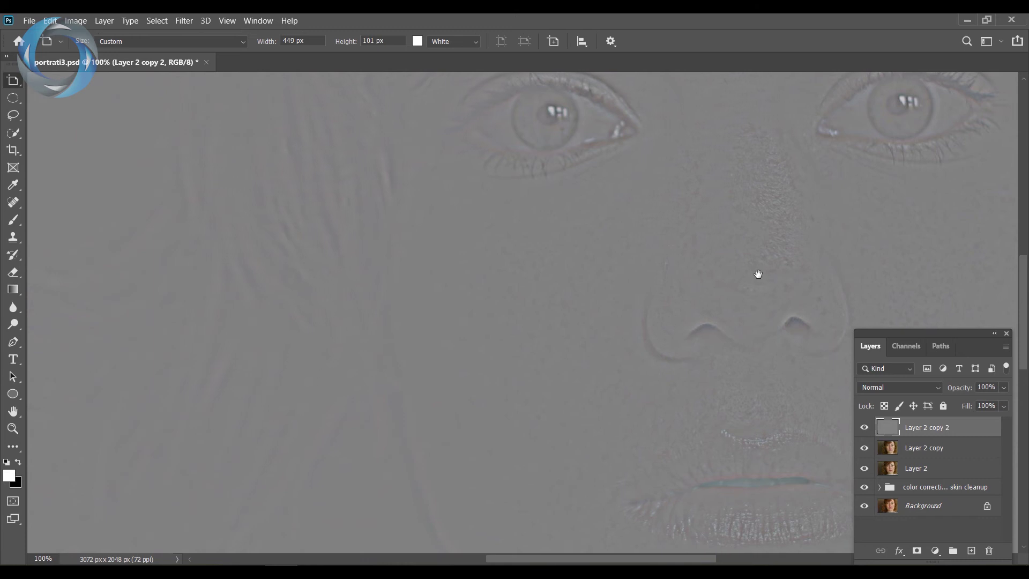
left_click_drag(758, 274, 590, 284)
key("shift+v")
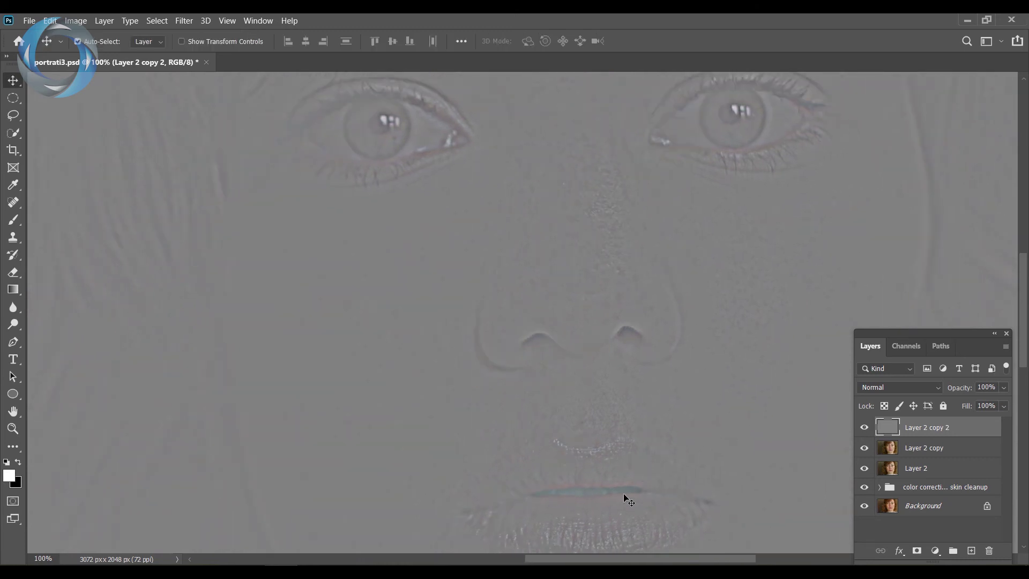
left_click_drag(668, 126, 588, 194)
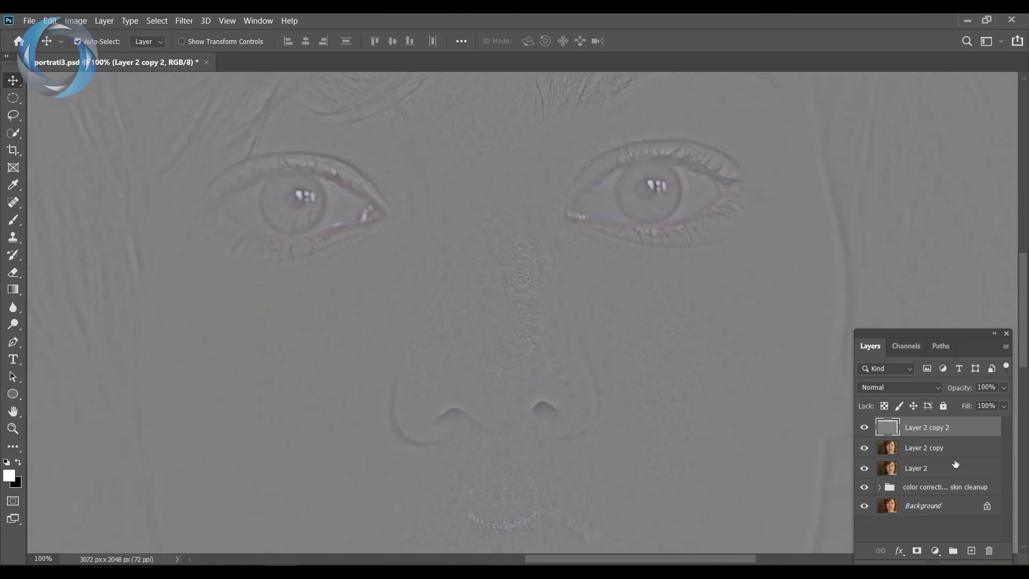
left_click(864, 429)
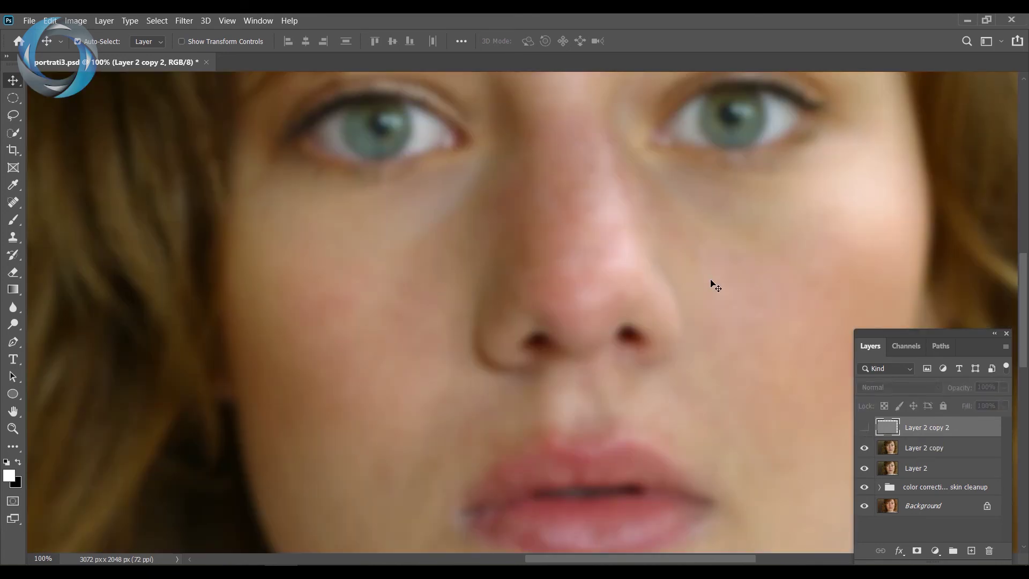
left_click(864, 427)
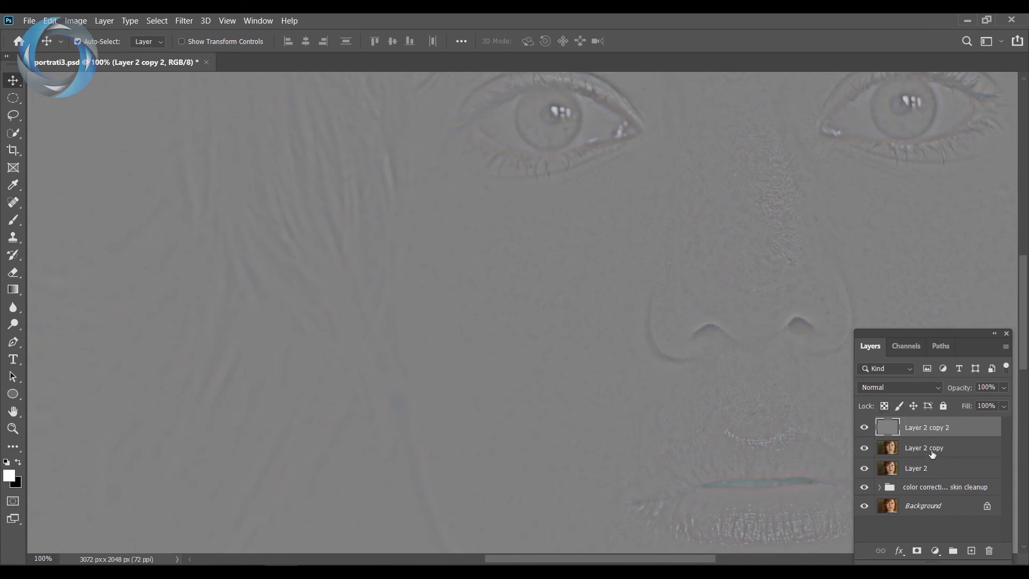
Set Layer 2 copy 2's blend mode to Linear Light and zoom to 50%.
left_click(892, 389)
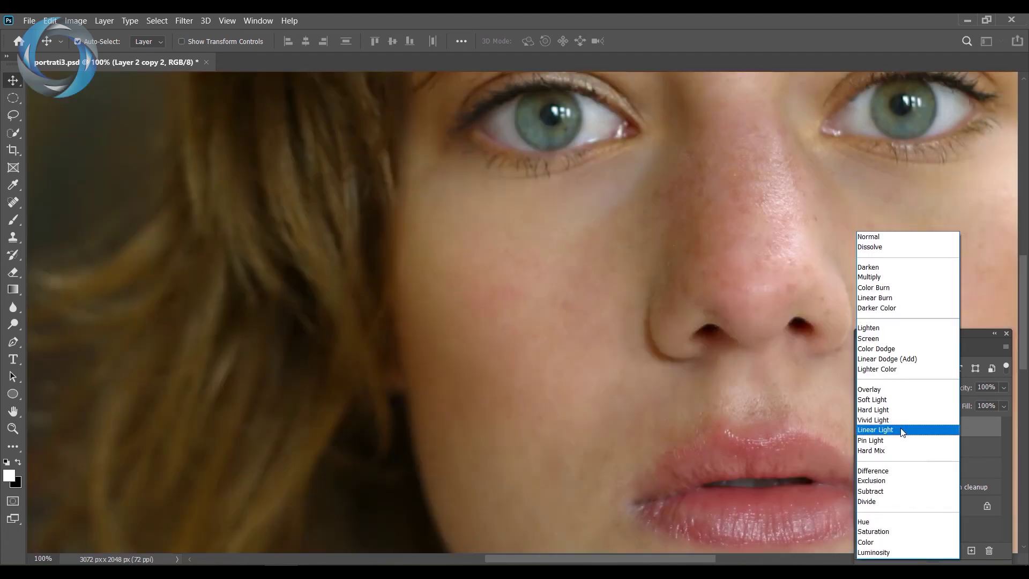
left_click(901, 431)
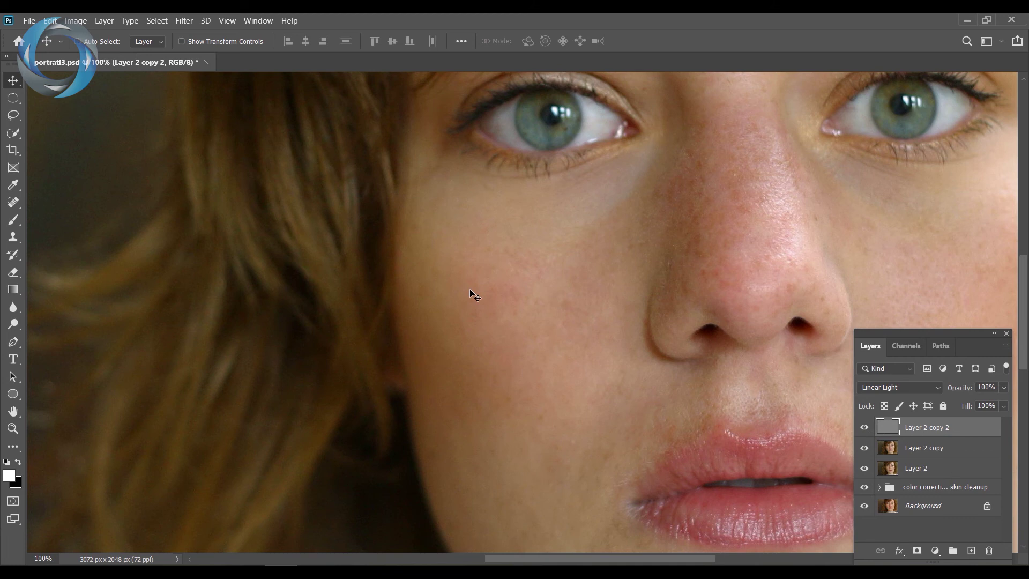
key("ctrl+0")
key("ctrl+plus")
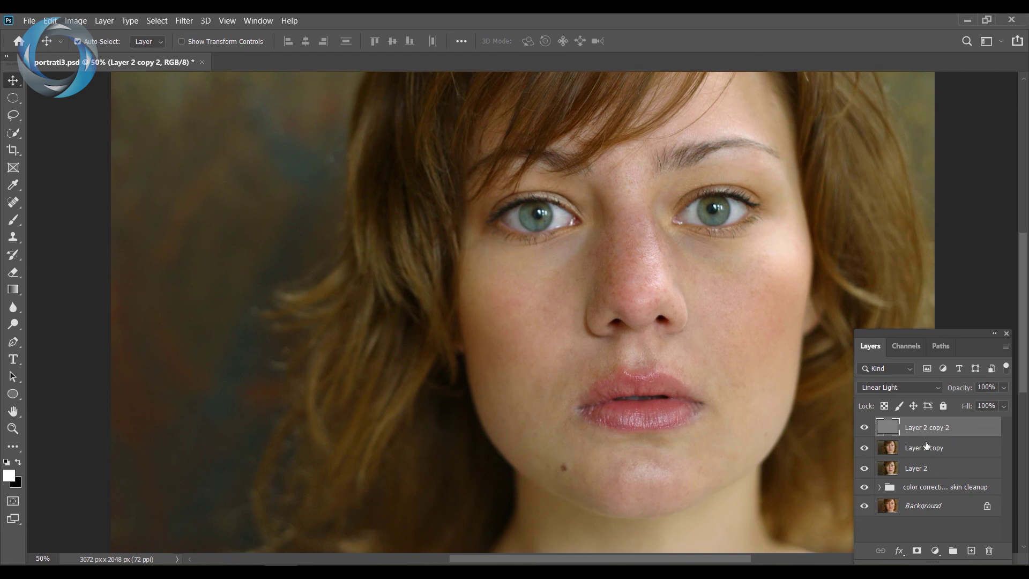
Hide and reshow Layer 2 copy 2 to compare skin detail, then select Layer 2 copy.
left_click(864, 427)
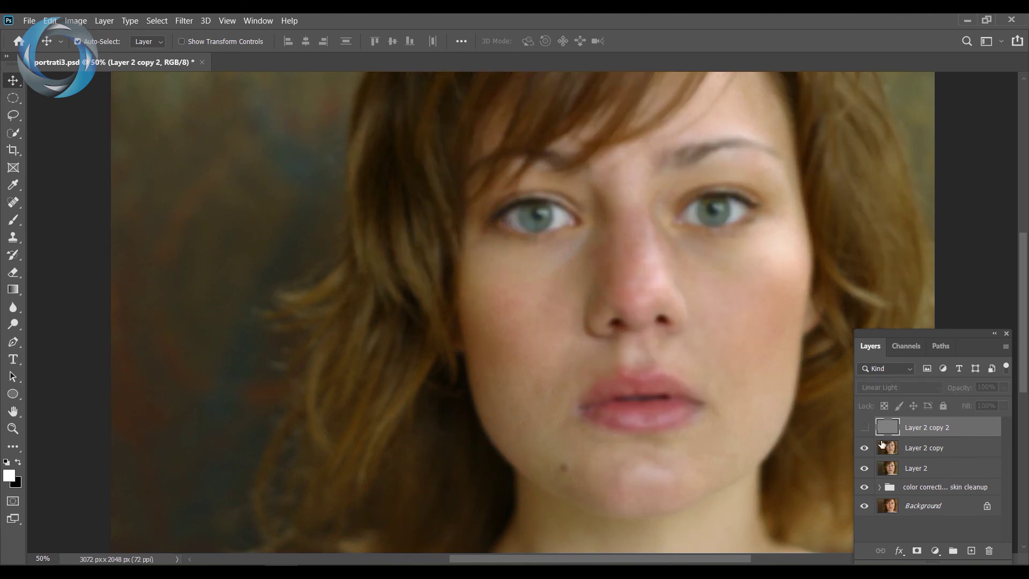
left_click(865, 428)
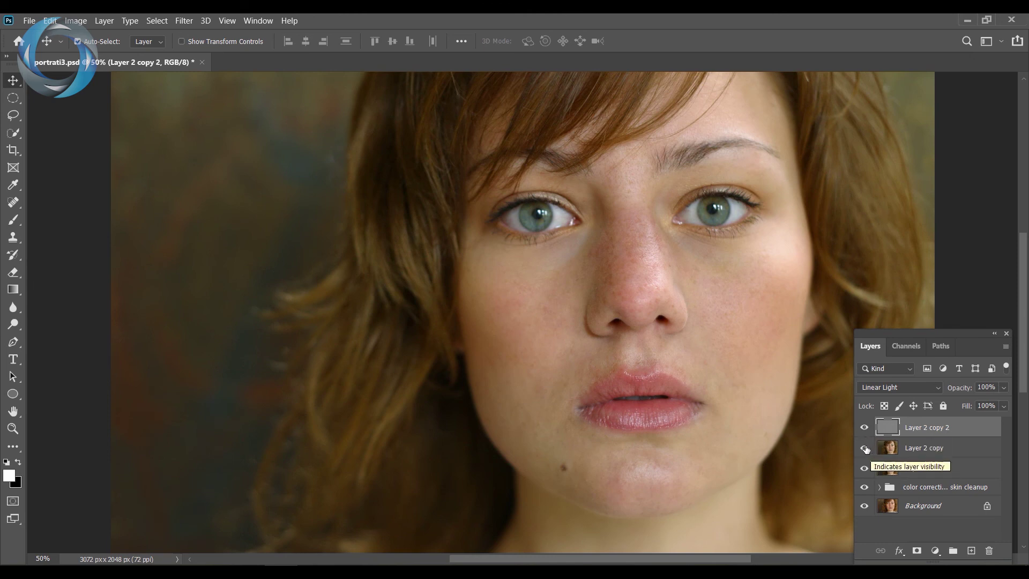
key("shift+alt+n")
left_click(925, 454)
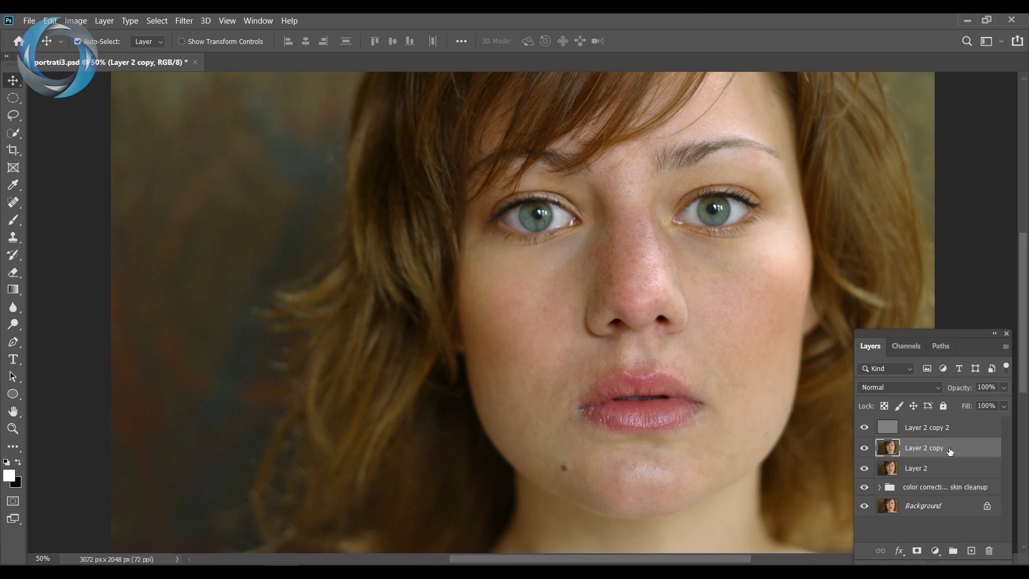
Add empty Layer 3, choose the Brush Tool with foreground colour ff0000, and zoom to 100%.
left_click(972, 551)
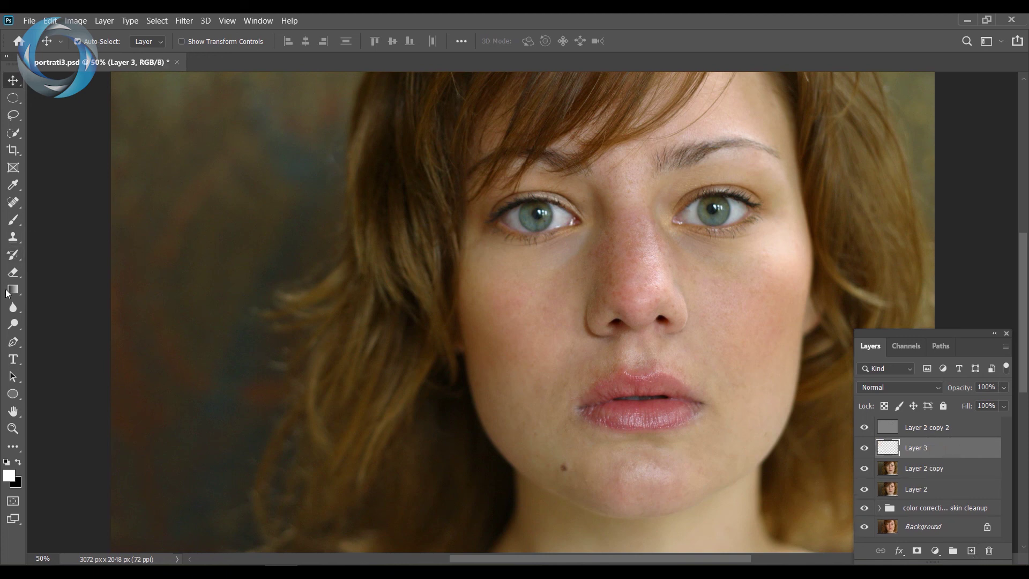
left_click_drag(11, 220, 68, 220)
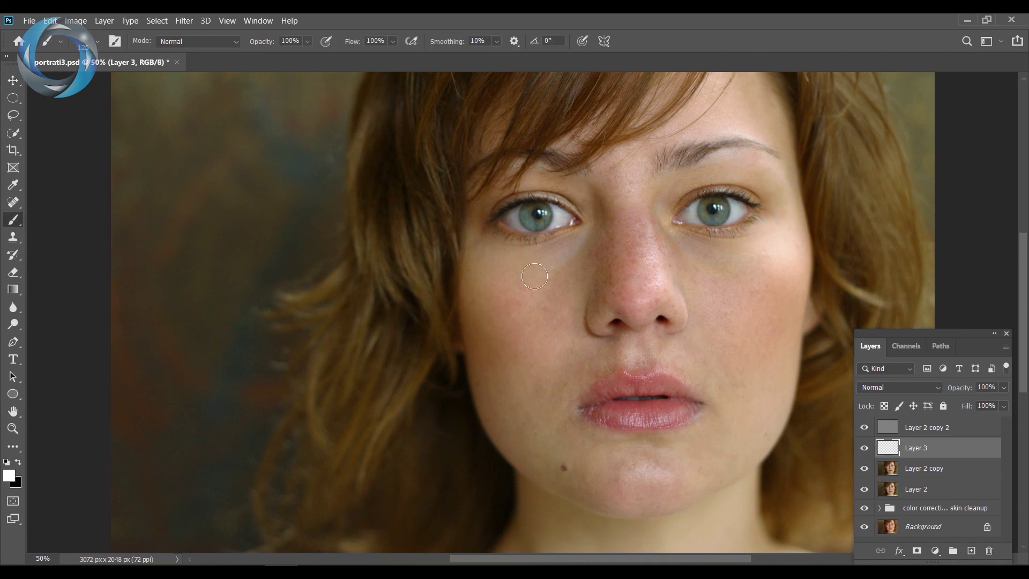
left_click(4, 480)
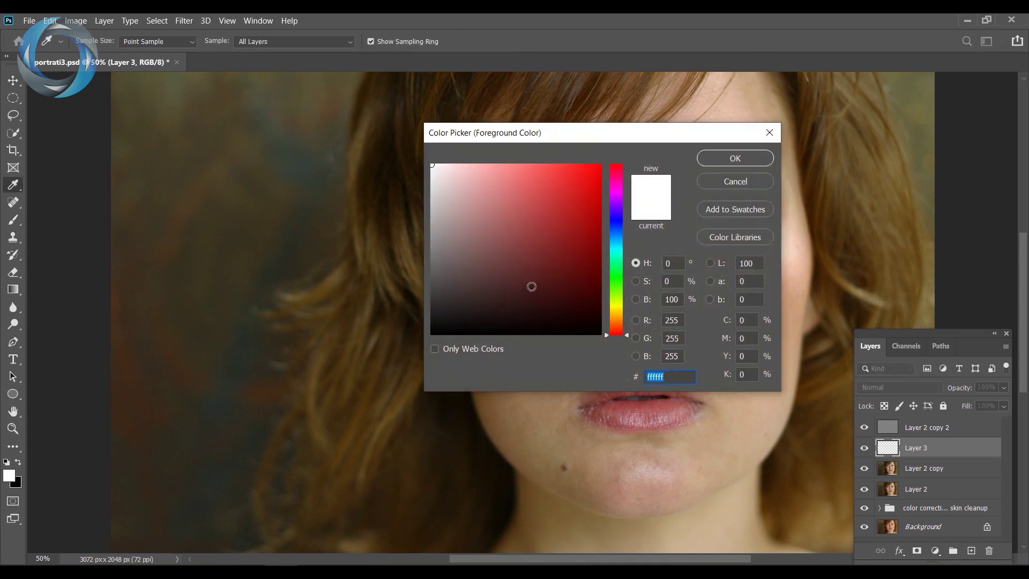
type("ff0000")
left_click(735, 159)
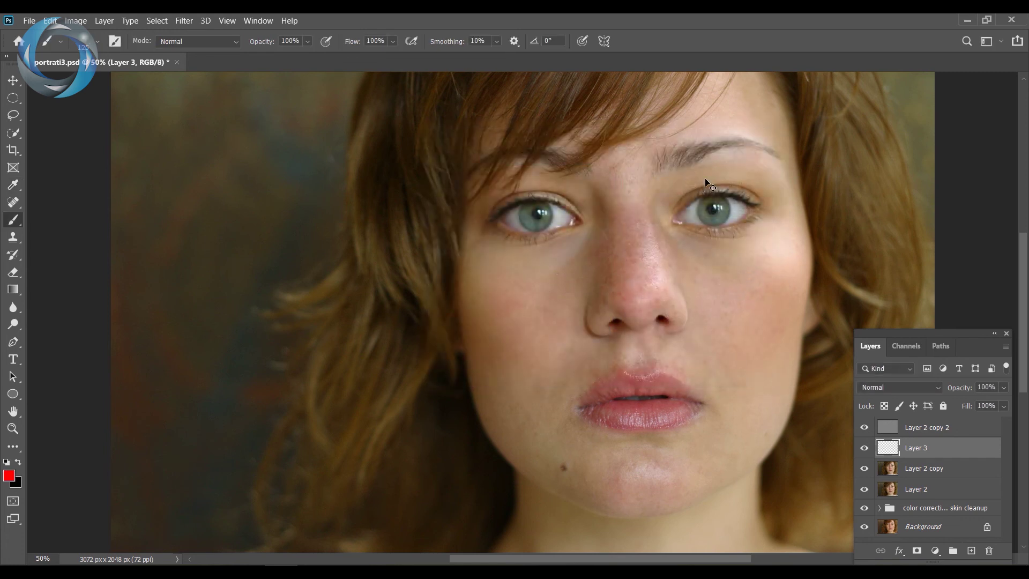
key("ctrl+plus")
key("ctrl+plus")
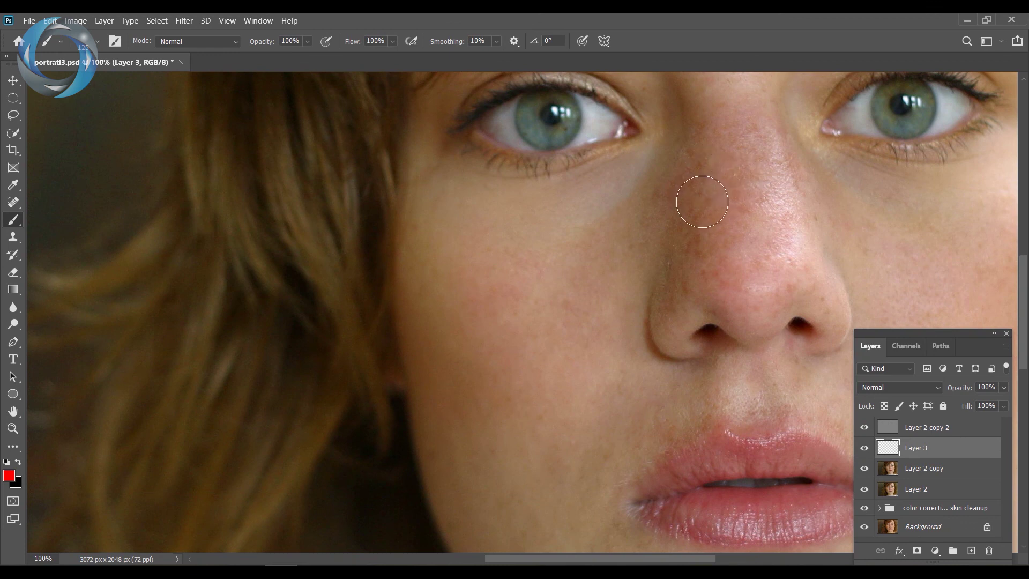
Brush a red stroke across the nose bridge on Layer 3, then inspect it at 200% and 400%.
mouse_move(700, 199)
left_mouse_down()
mouse_move(795, 204)
mouse_move(698, 230)
mouse_move(679, 250)
mouse_move(867, 252)
mouse_move(708, 176)
mouse_move(714, 147)
mouse_move(743, 129)
mouse_move(849, 229)
mouse_move(900, 236)
left_mouse_up()
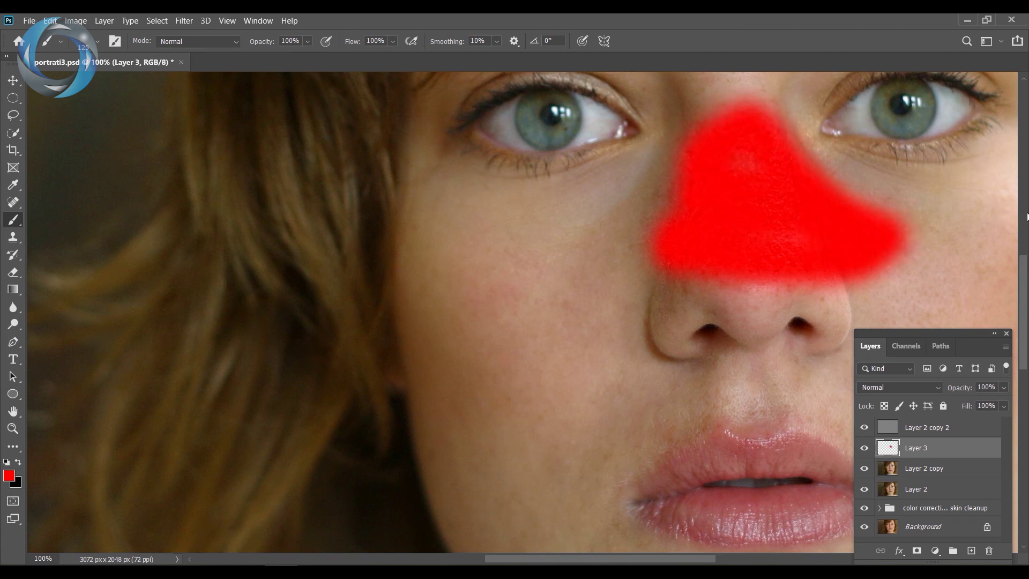
key("ctrl+plus")
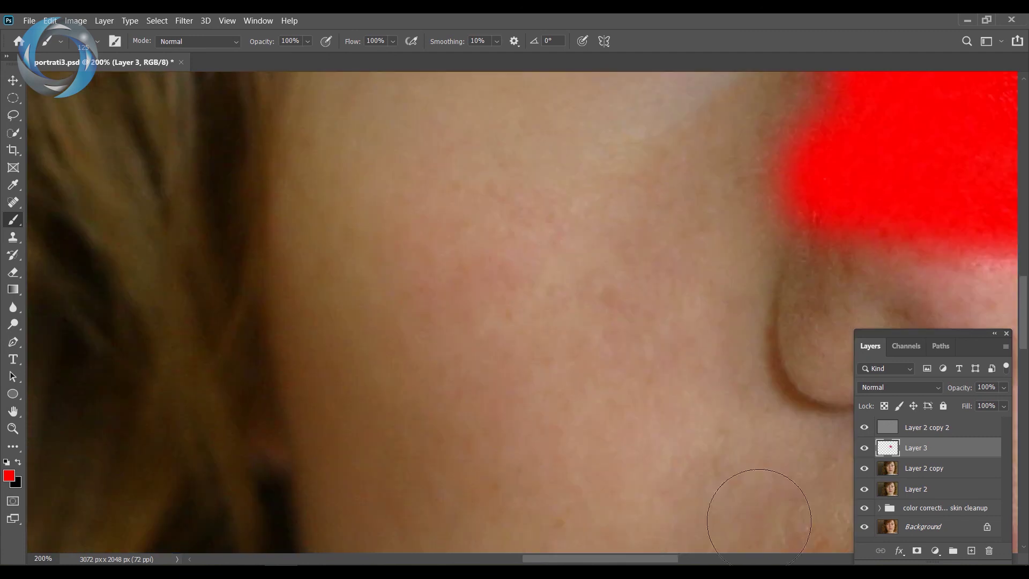
scroll(761, 527, "right", 5)
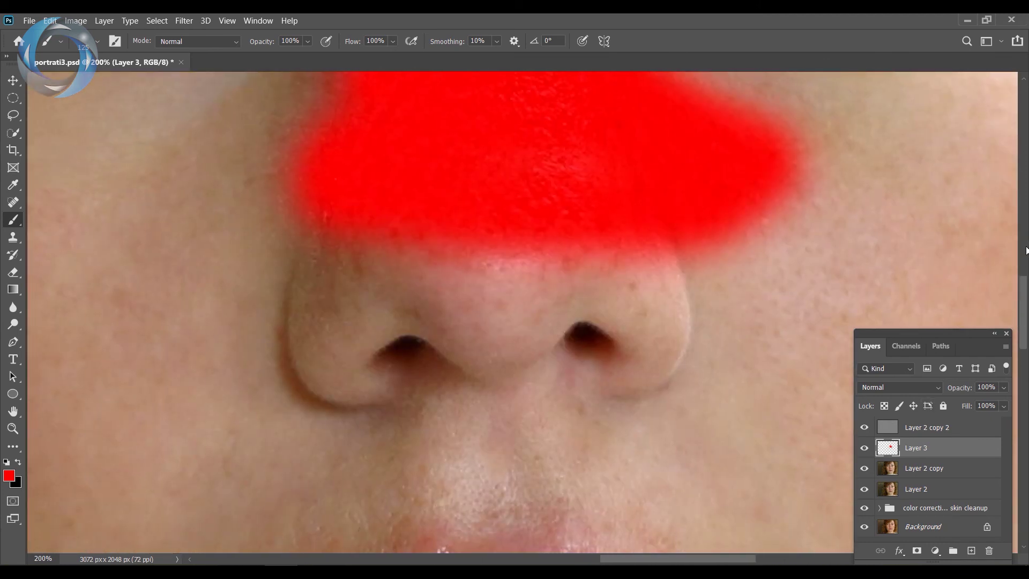
scroll(1025, 311, "up", 5)
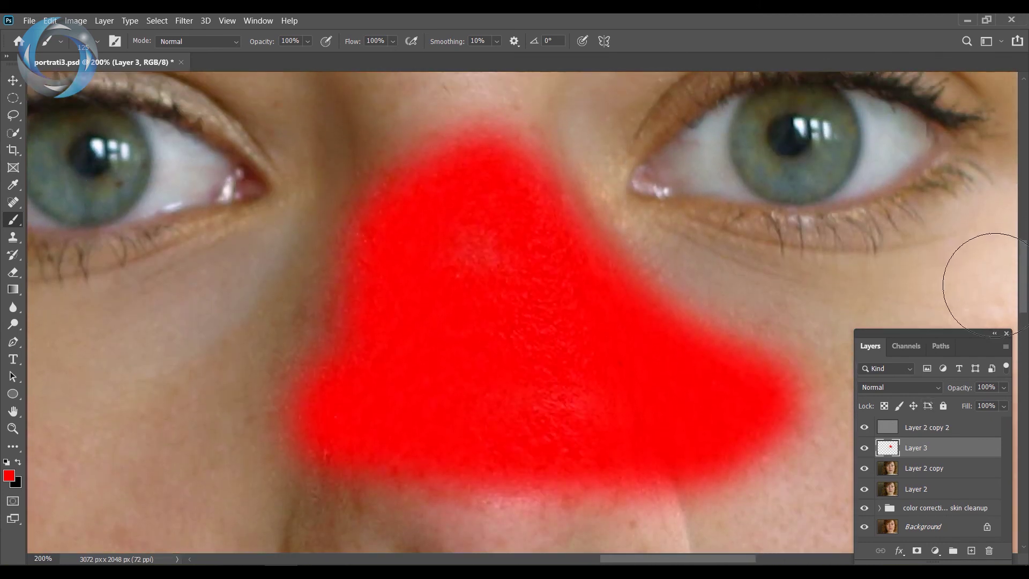
key("ctrl+plus")
key("ctrl+plus")
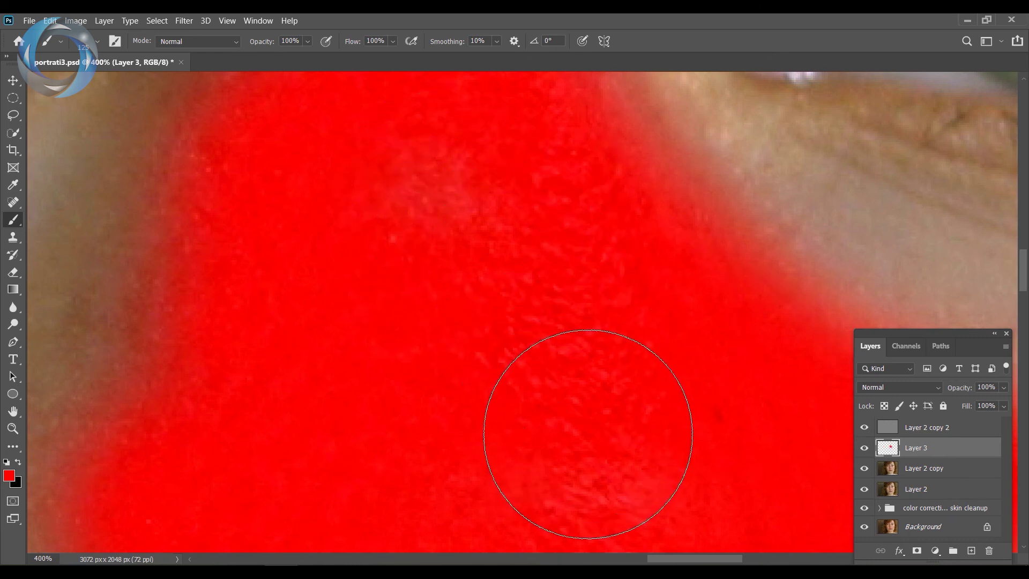
Select Layer 2 copy 2 and hide then reshow it to compare texture over the red patch.
key("shift+alt+j")
left_click(945, 433)
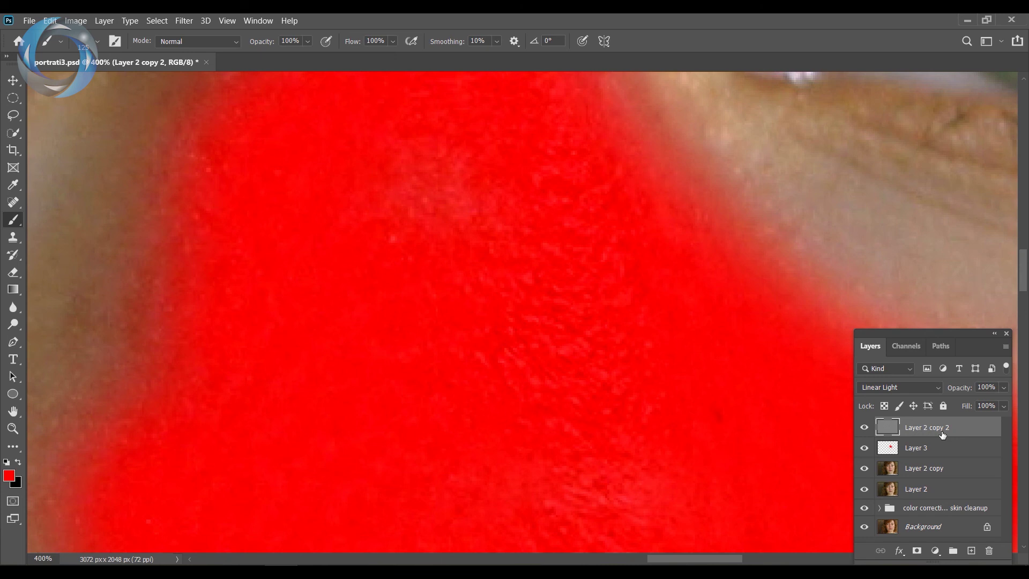
left_click(864, 428)
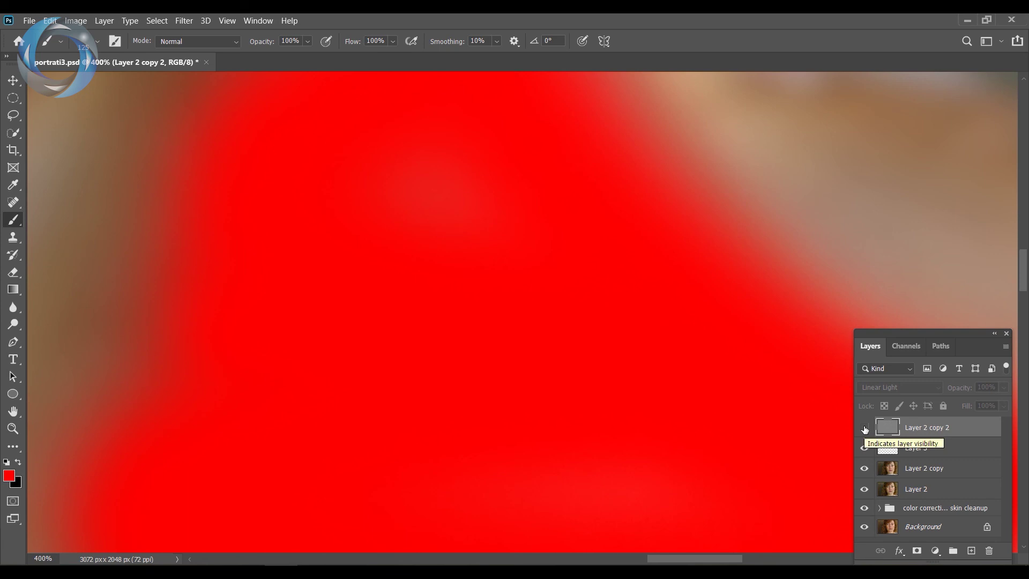
left_click(865, 427)
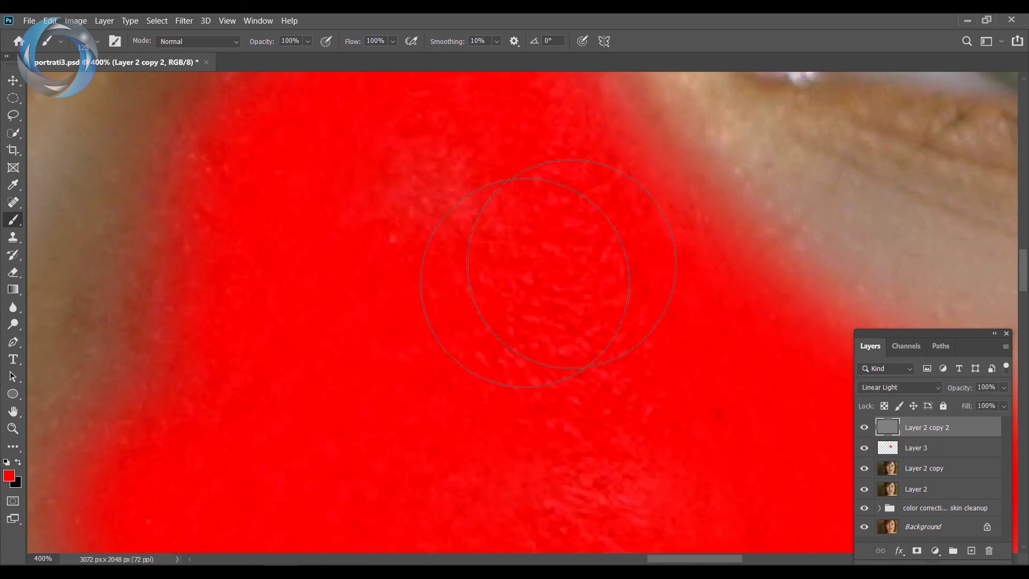
Zoom out to 66.67% and drag Layer 3 to the trash to delete it.
key("ctrl+1")
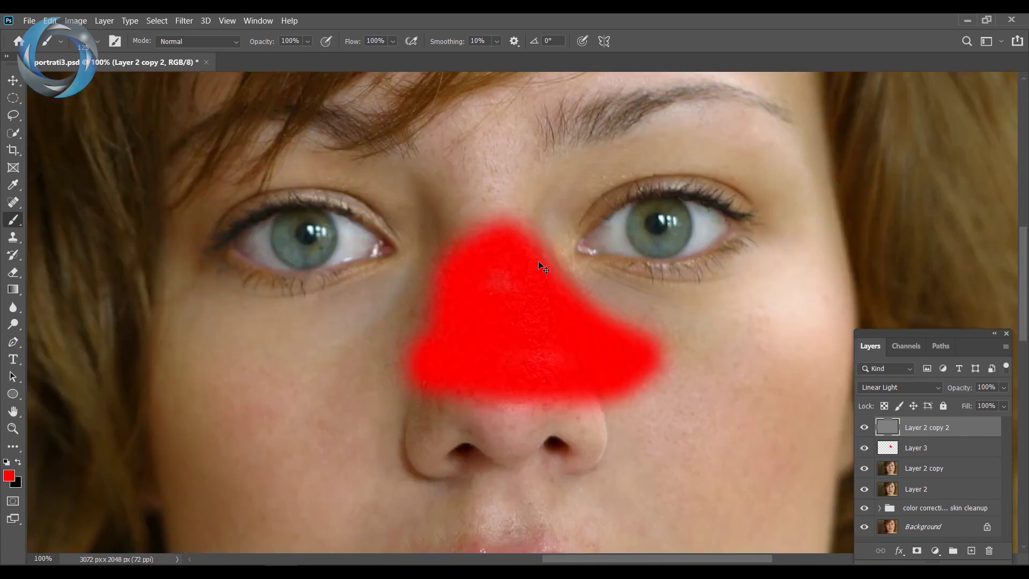
key("ctrl+minus")
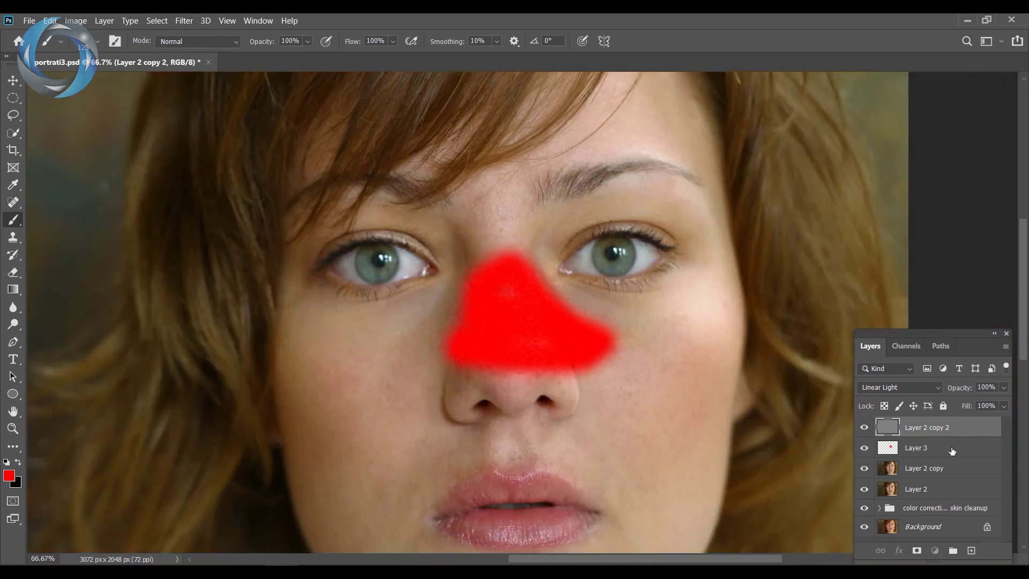
left_click_drag(953, 450, 991, 550)
left_click(930, 450)
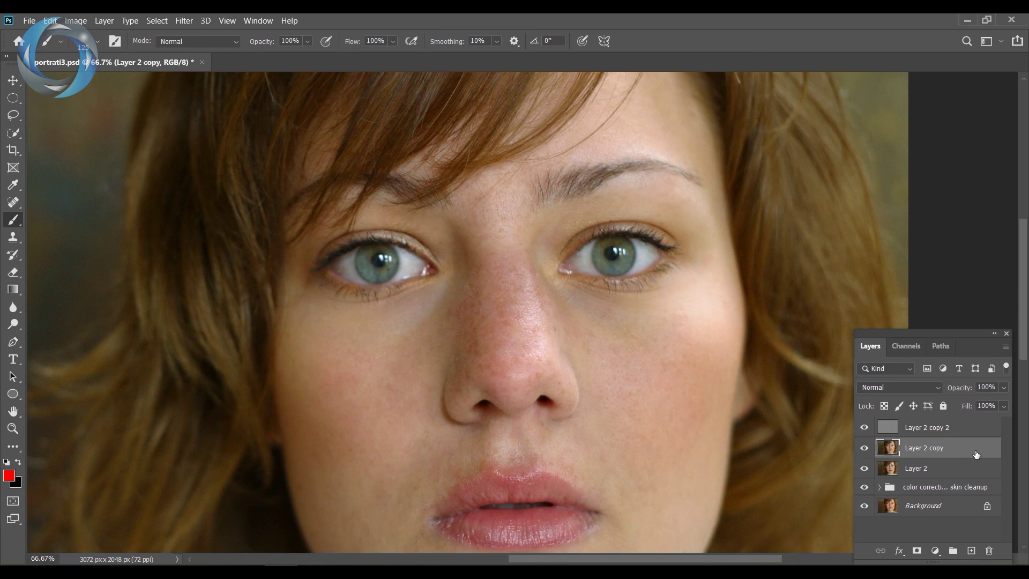
left_click(864, 427)
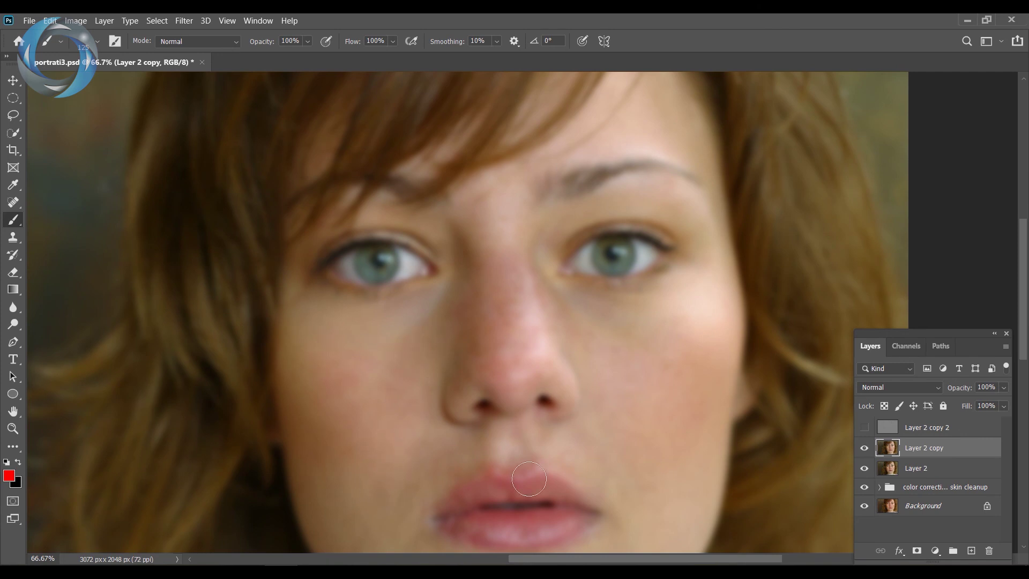
left_click(864, 427)
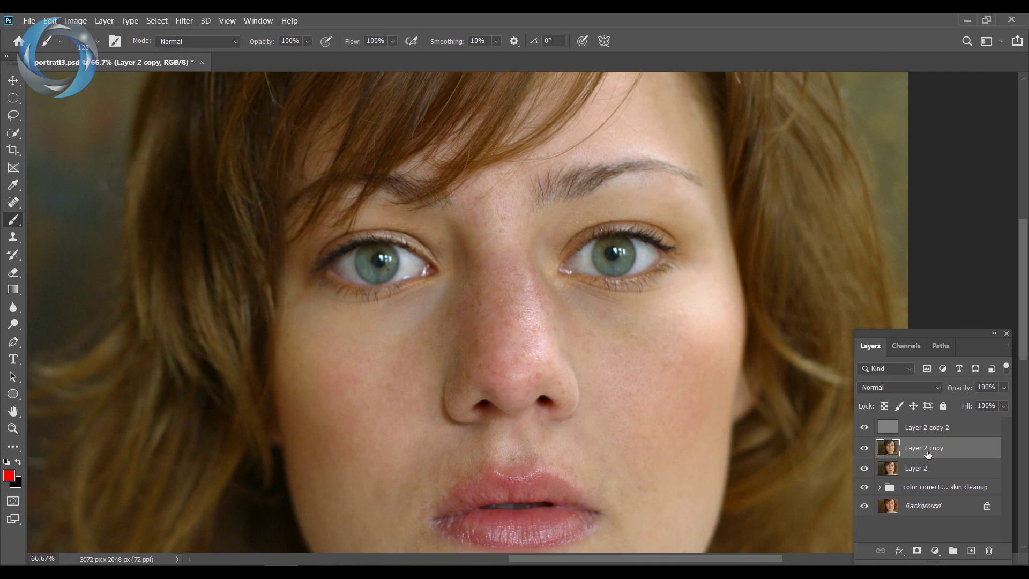
left_click_drag(1026, 271, 1027, 286)
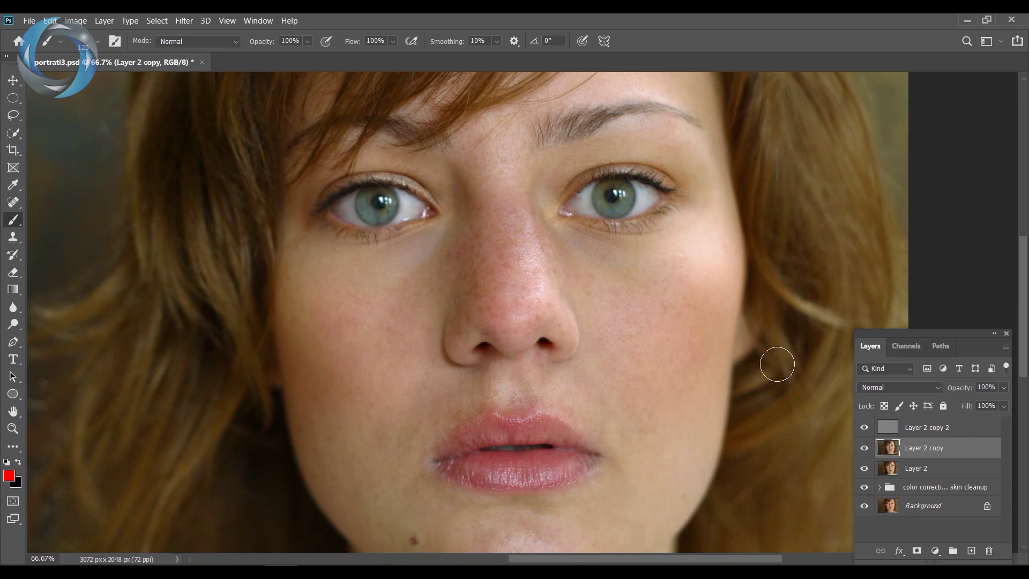
scroll(1025, 287, "down", 2)
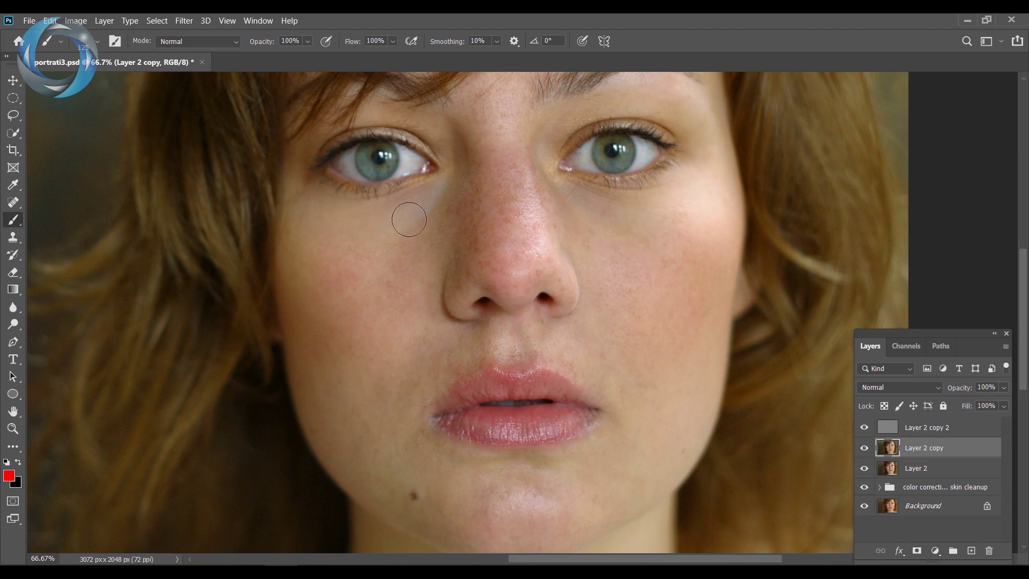
left_click(863, 427)
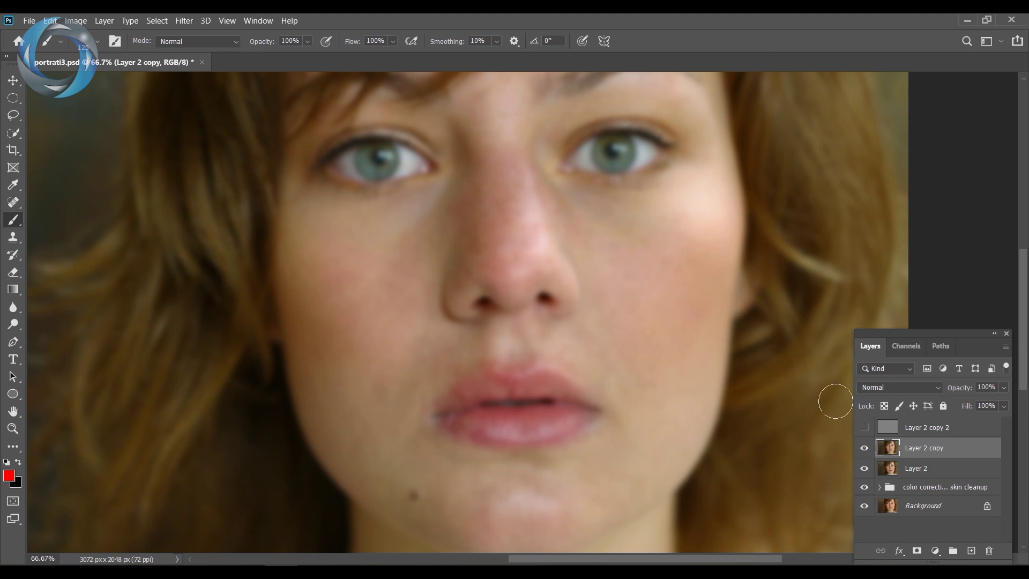
left_click(864, 428)
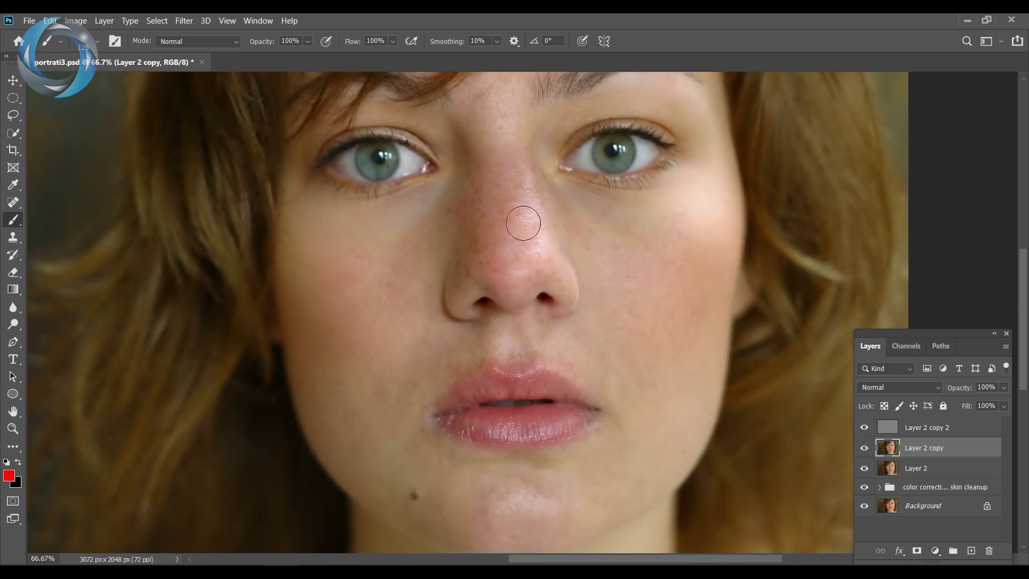